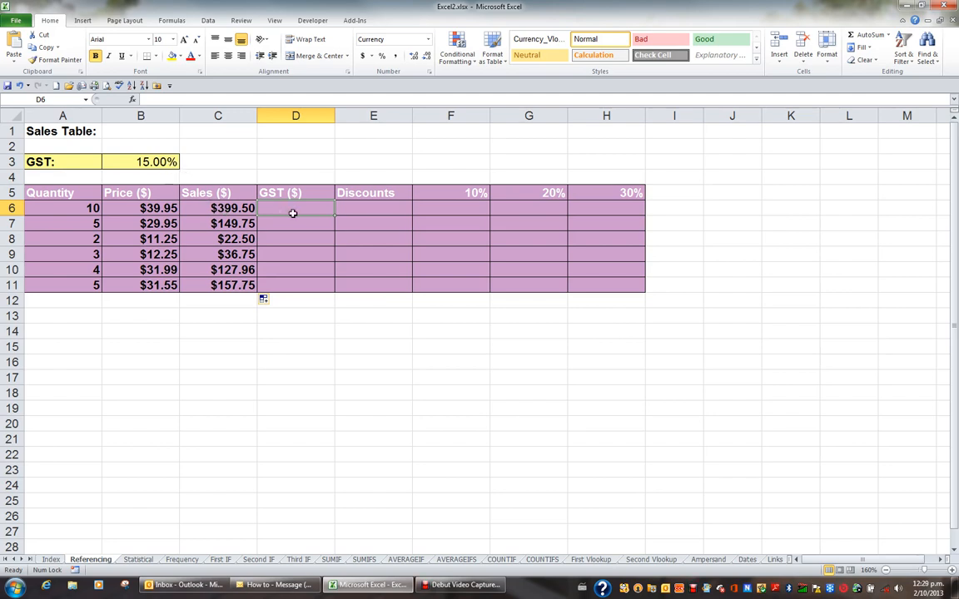
- Calculate the first GST amount in D6 with =C6*B3 and fill the formula down to D11
text(=)
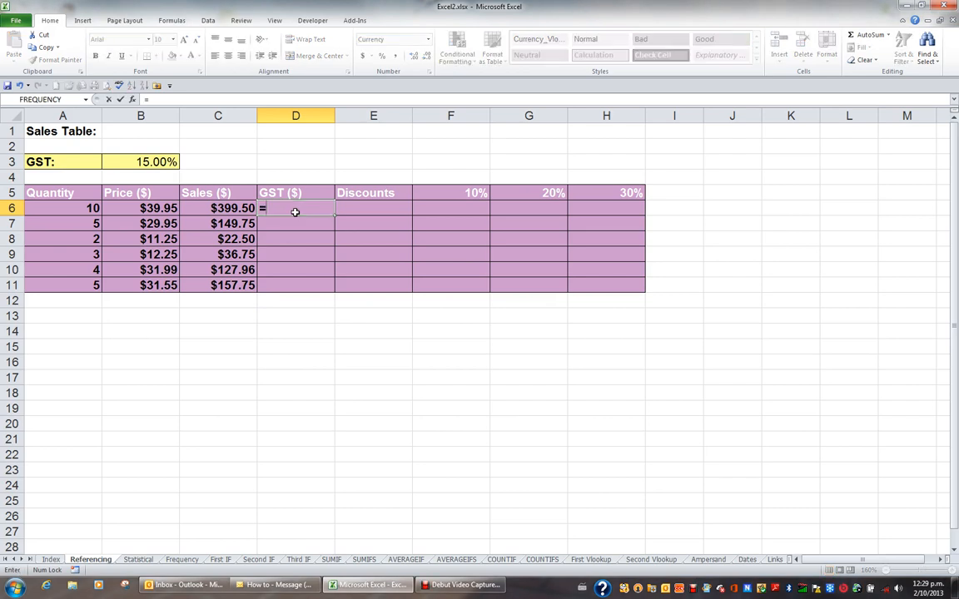
click(242, 210)
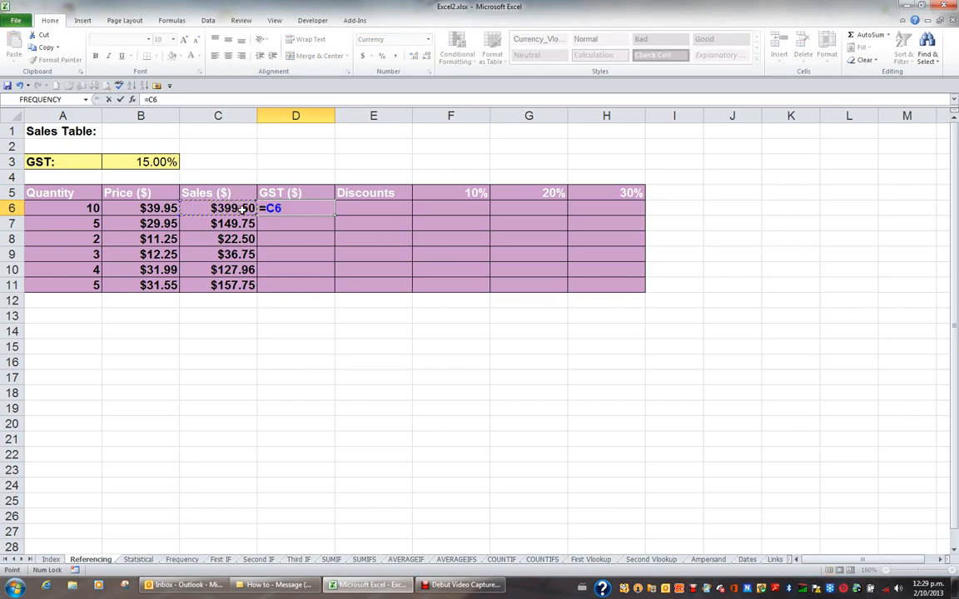
text(*)
click(167, 161)
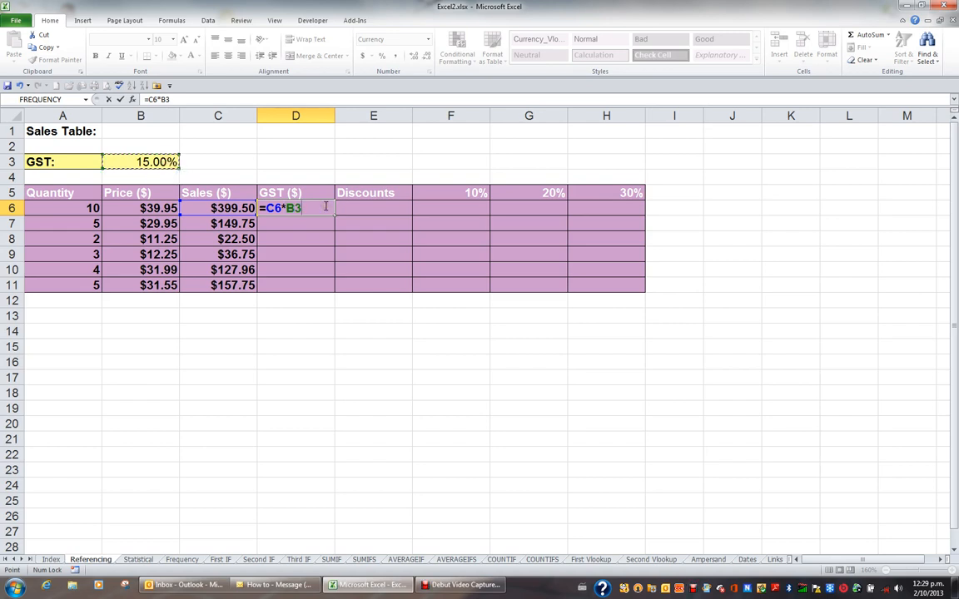
key(Return)
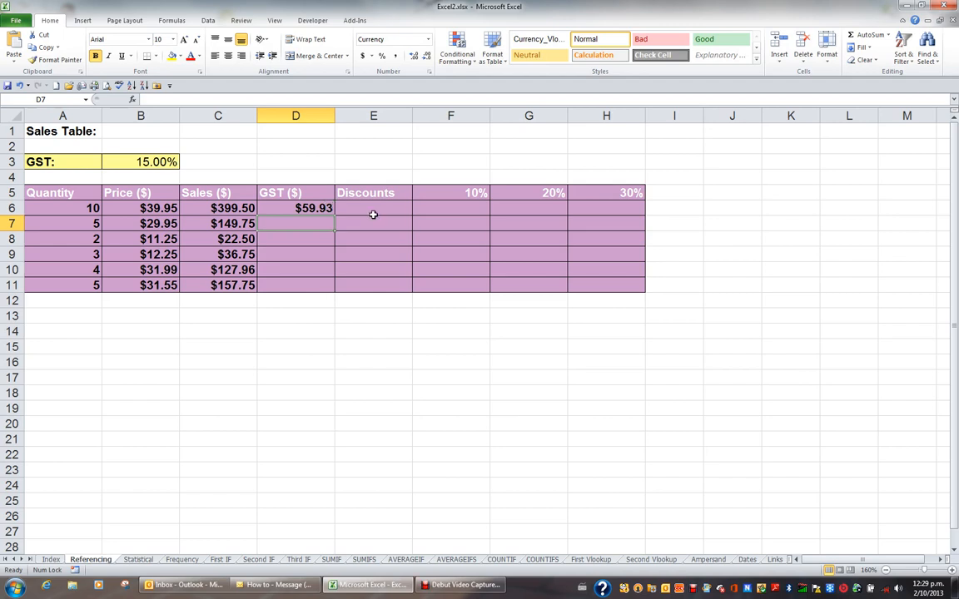
click(318, 208)
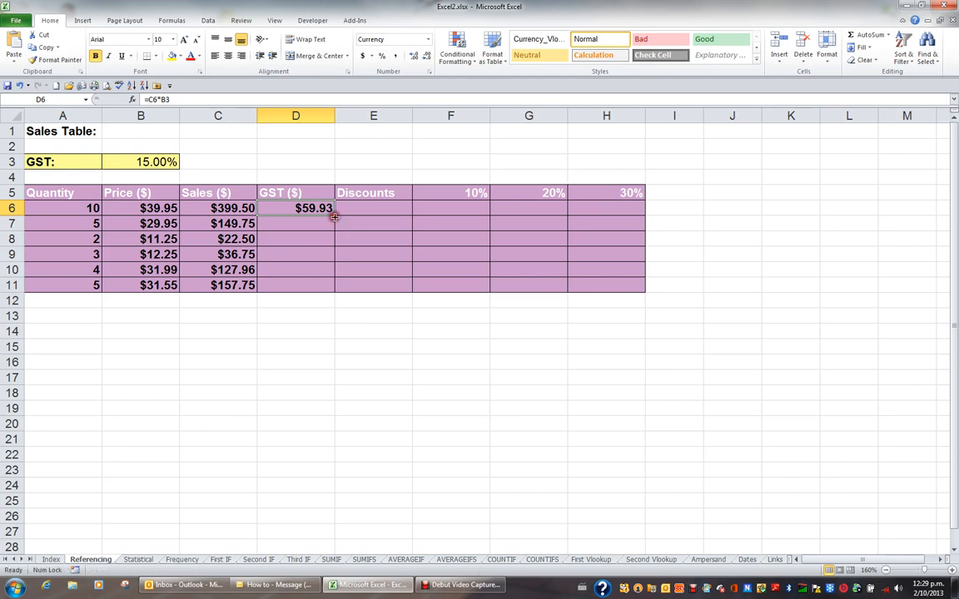
double_click(335, 216)
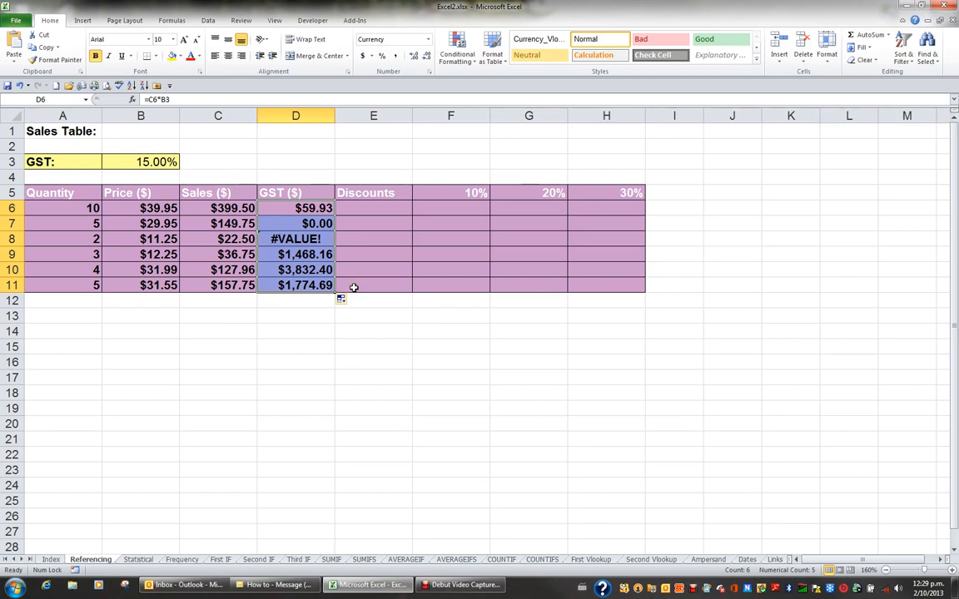
- Display the sheet's formulas to check the GST column's references, and return to showing values
key(ctrl+grave)
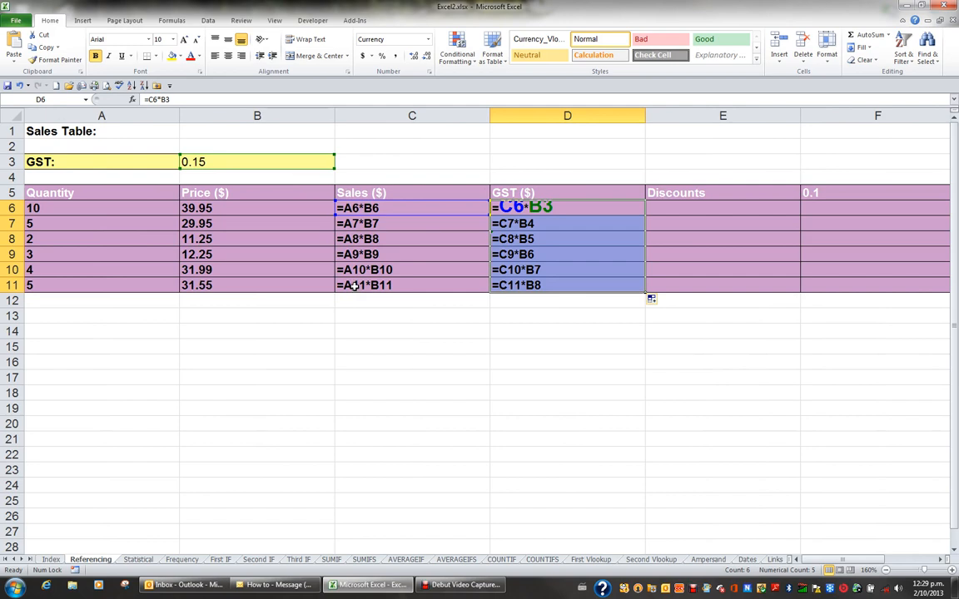
key(ctrl+grave)
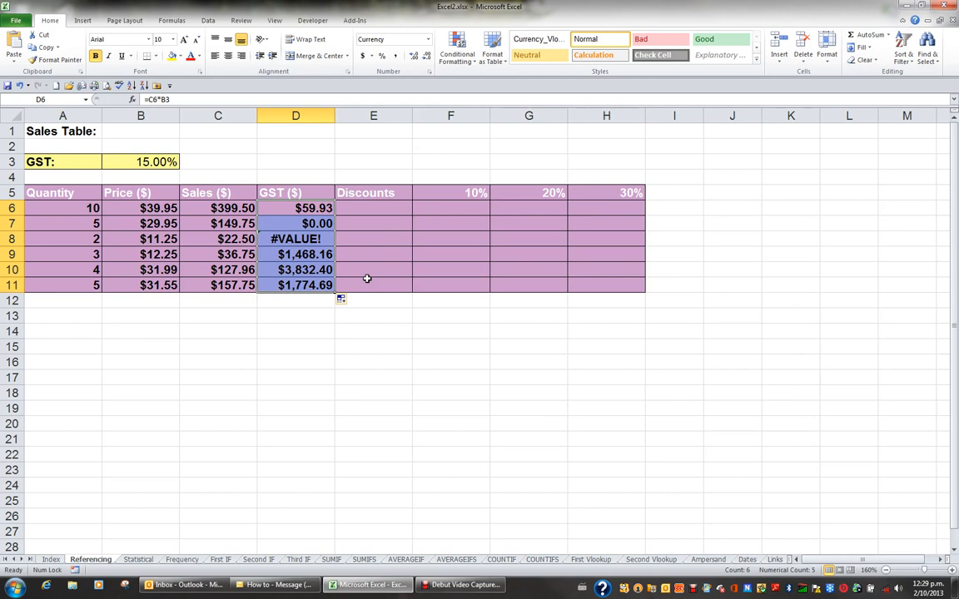
click(369, 316)
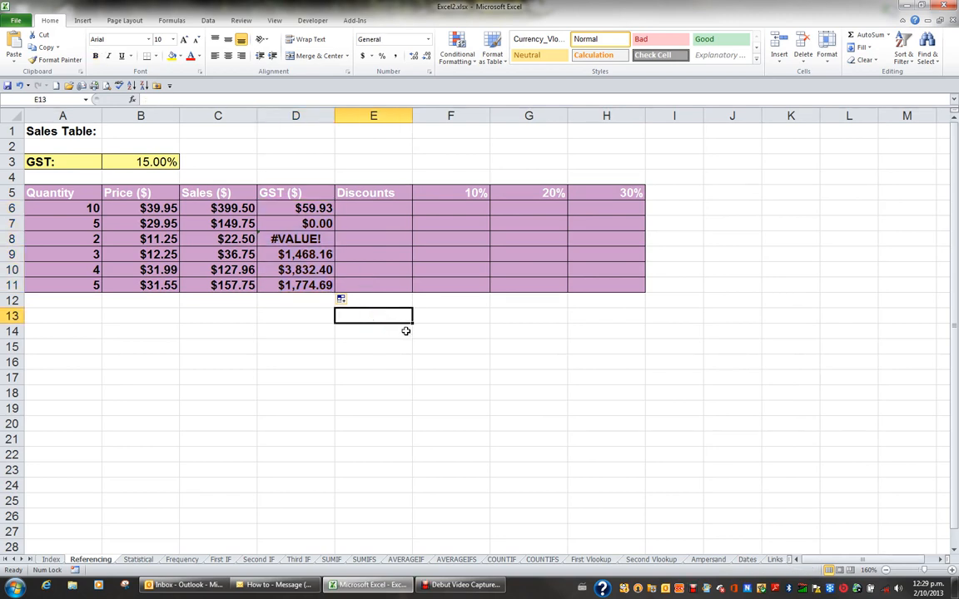
text(~)
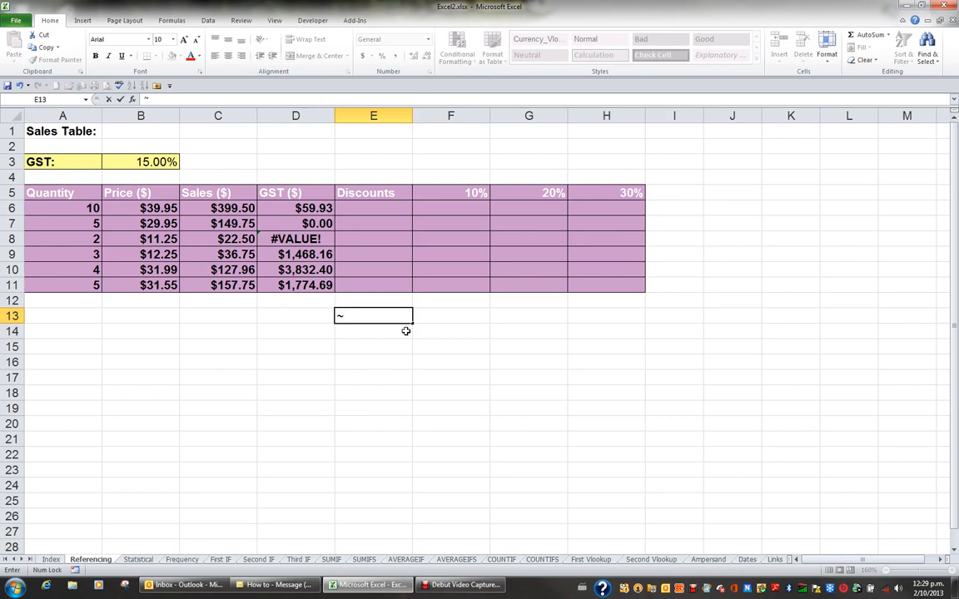
key(Escape)
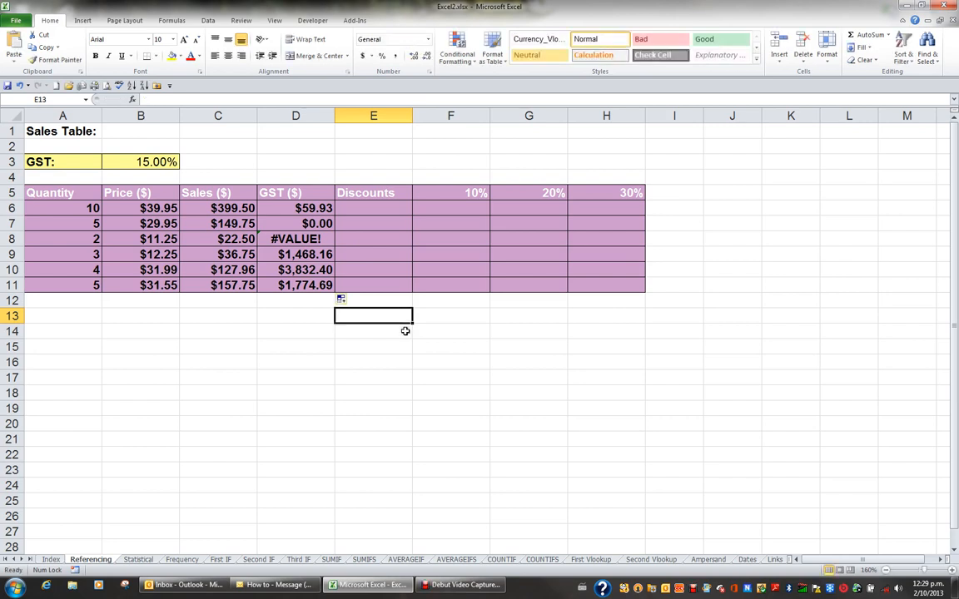
- Turn the Show Formulas command on for the sales table, and turn it off again
click(171, 20)
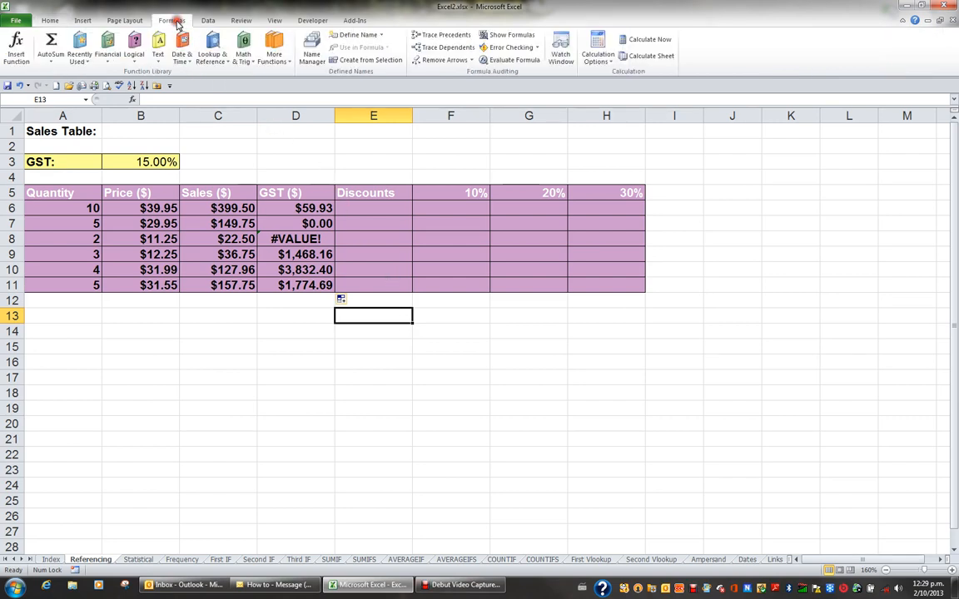
click(506, 37)
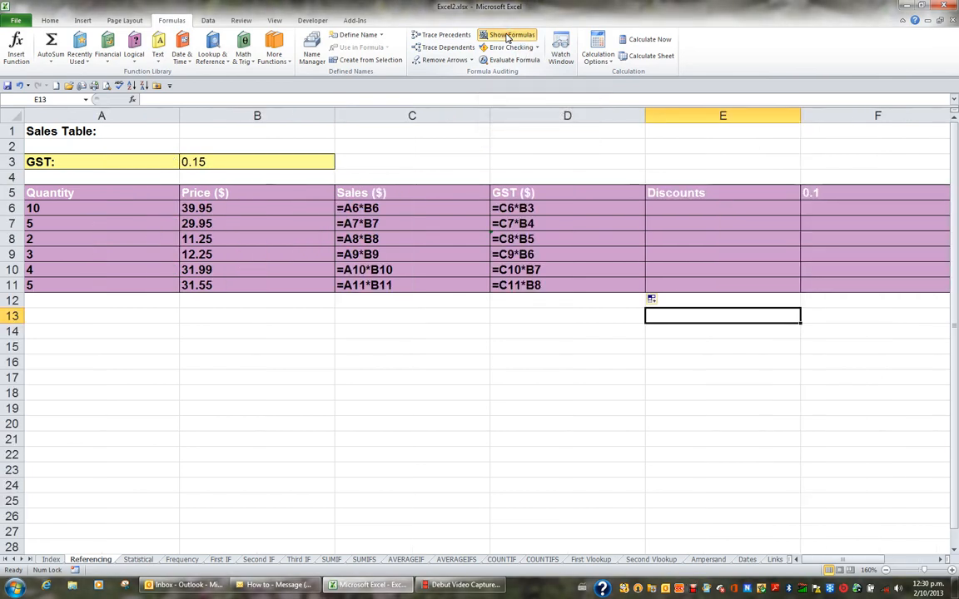
click(506, 37)
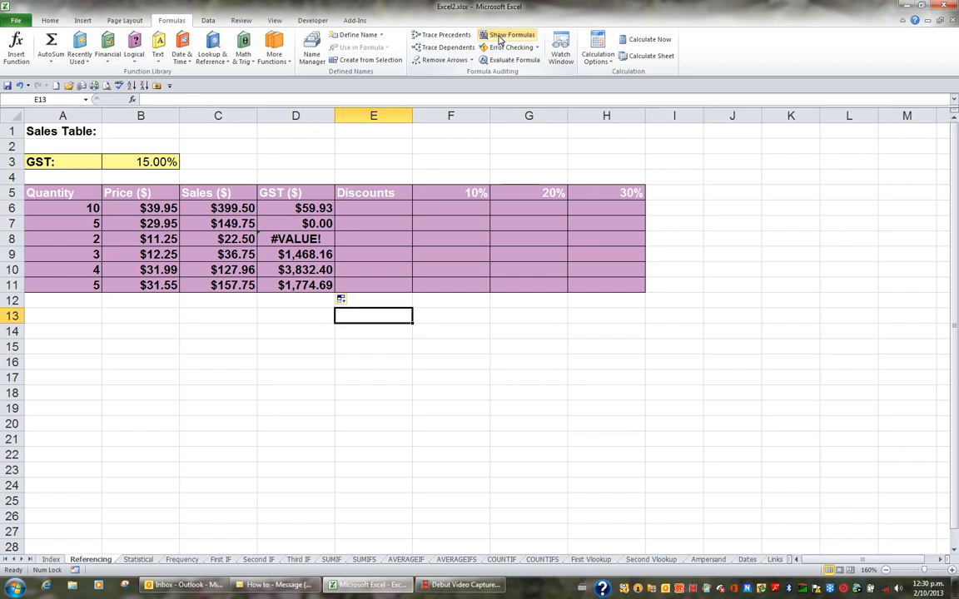
- Add Show Formulas to the Quick Access Toolbar and test it by switching the formula display on and off
right_click(499, 39)
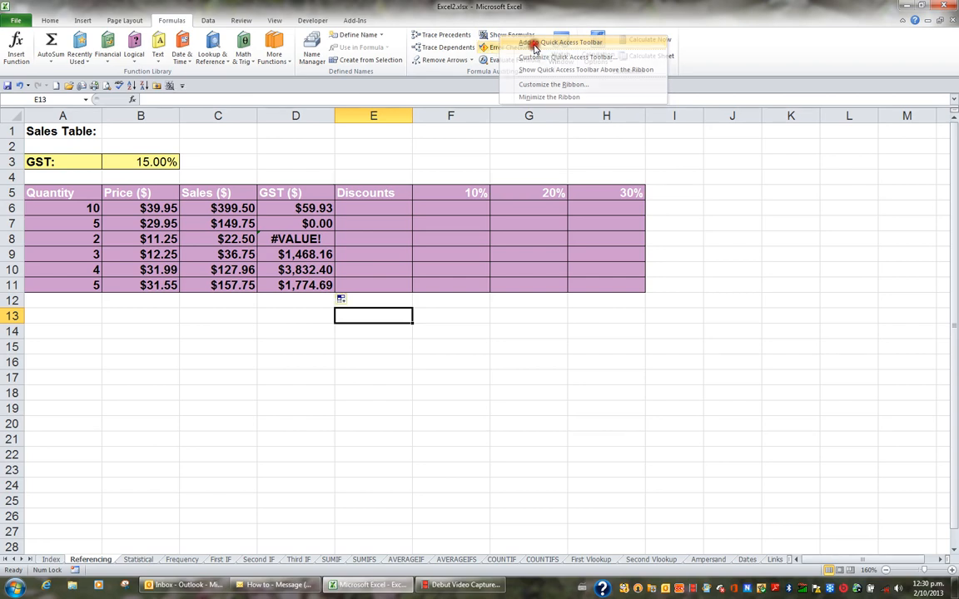
key(Escape)
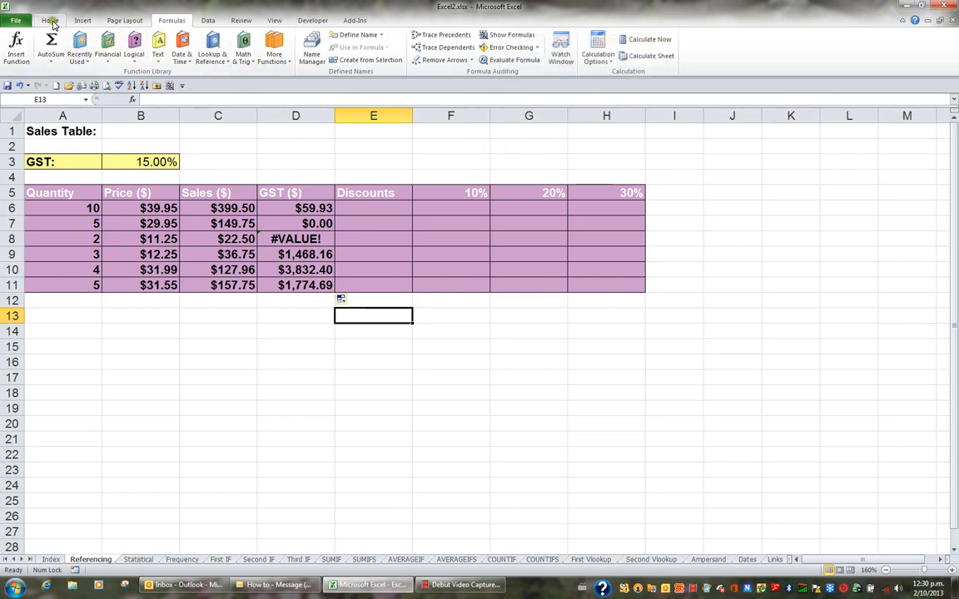
click(50, 20)
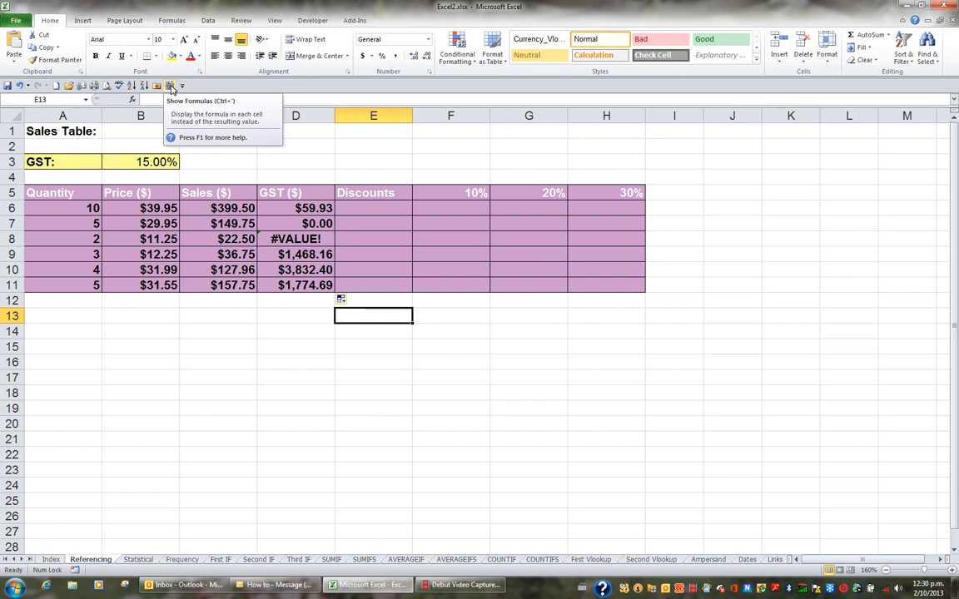
click(170, 86)
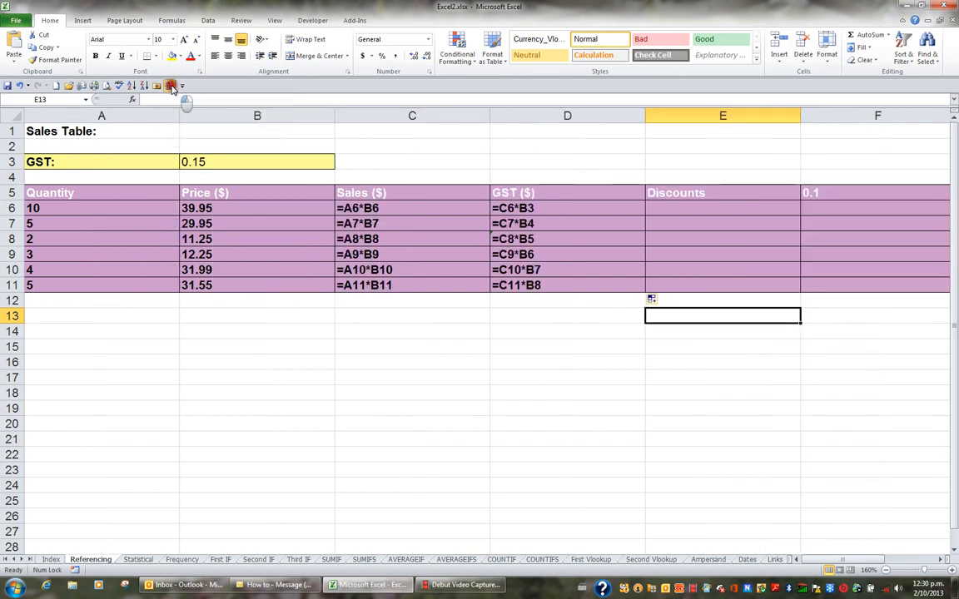
click(170, 85)
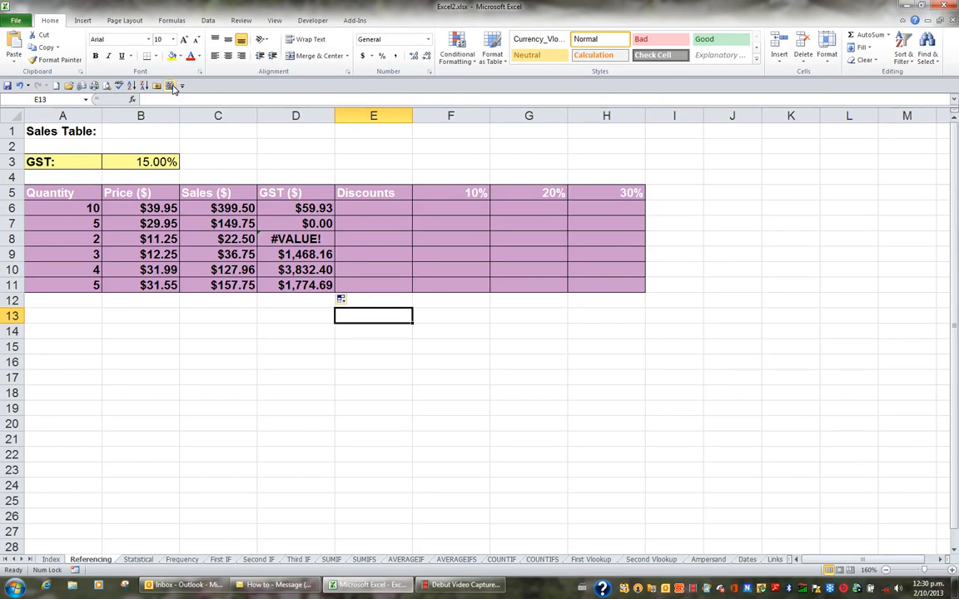
- Show the formulas and examine the cell references in each GST cell from D6 to D11
click(306, 208)
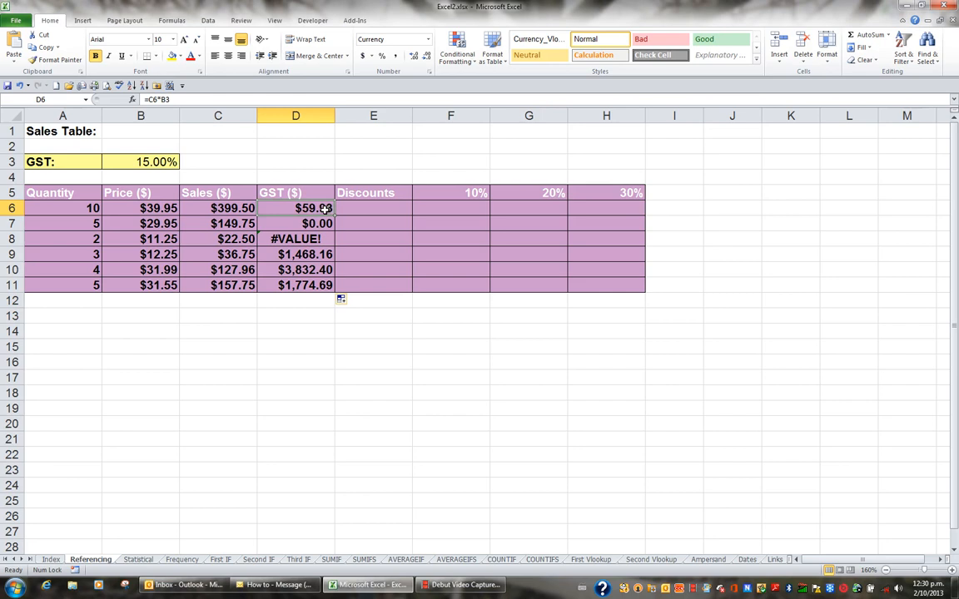
click(170, 86)
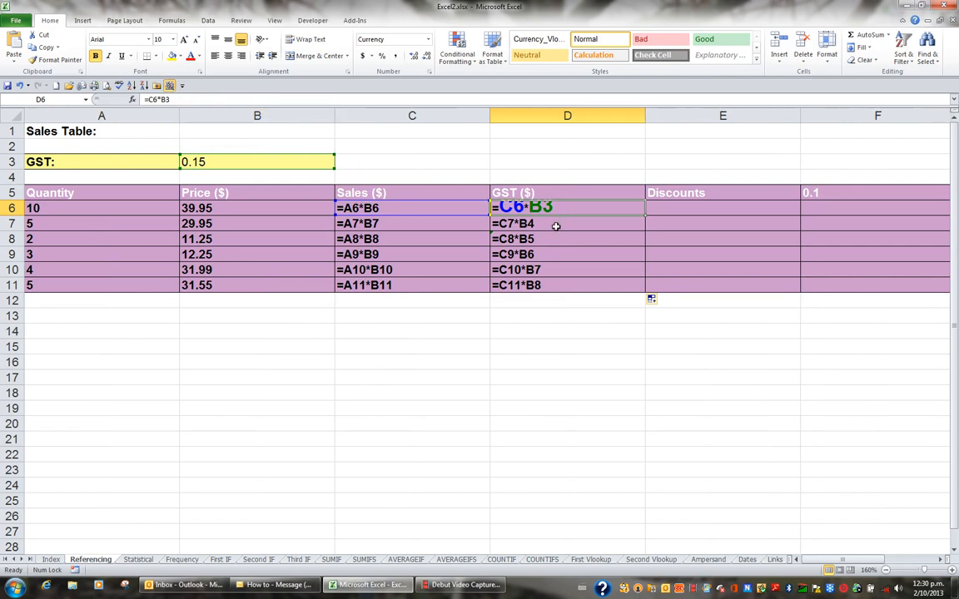
click(556, 225)
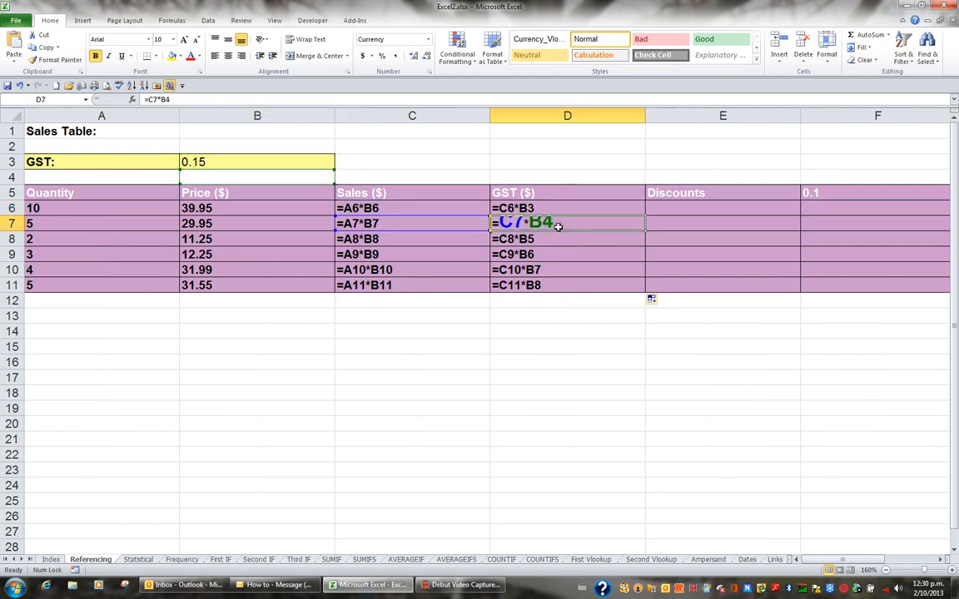
click(552, 239)
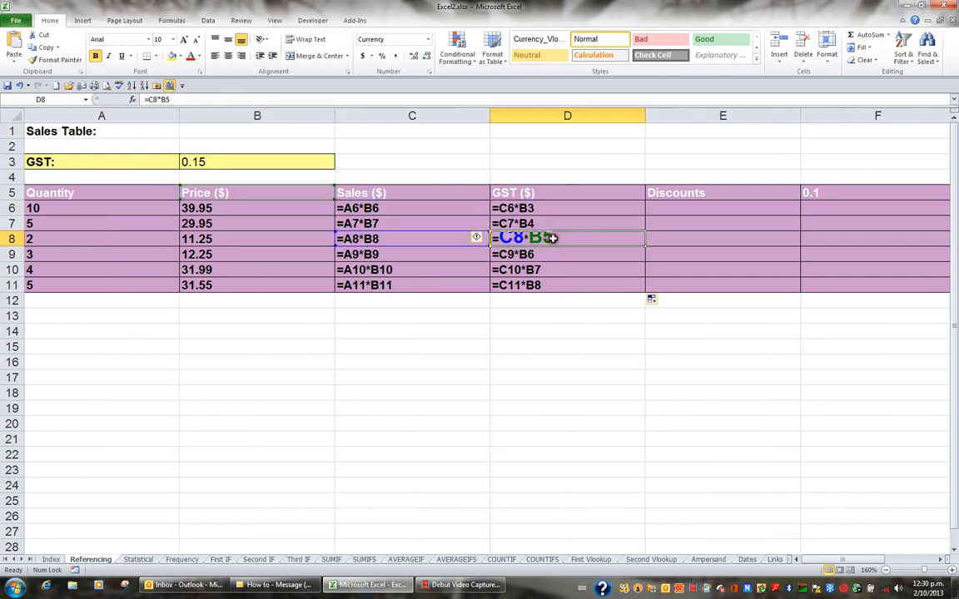
click(559, 255)
click(557, 270)
click(558, 283)
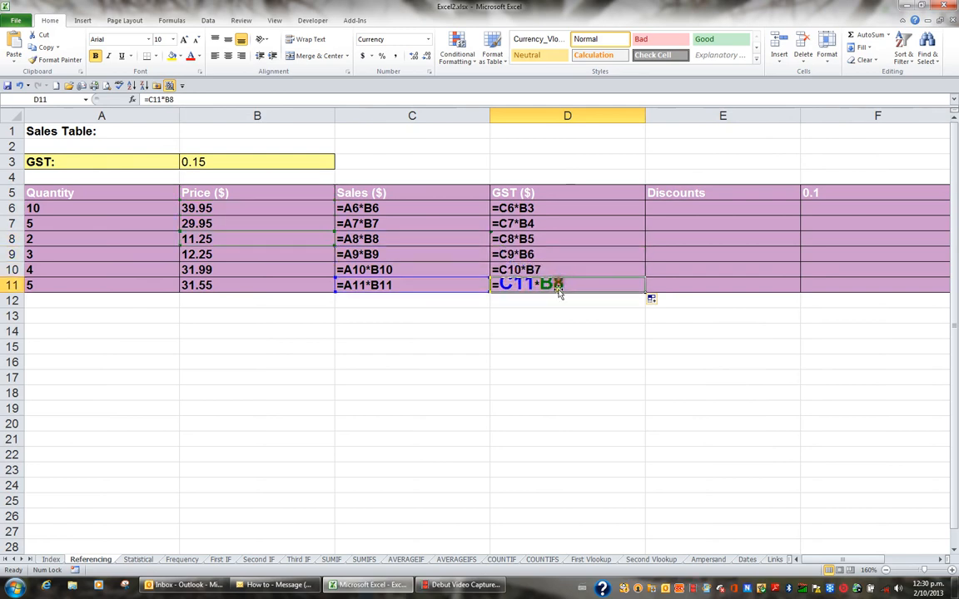
click(560, 301)
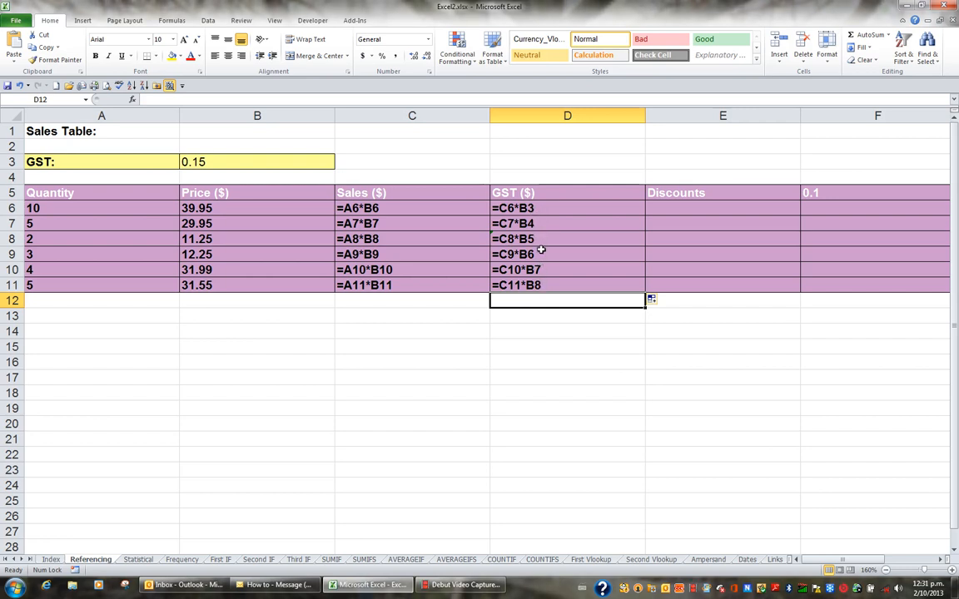
- Make the GST rate reference absolute in D6 so the formula reads =C6*$B$3
double_click(541, 207)
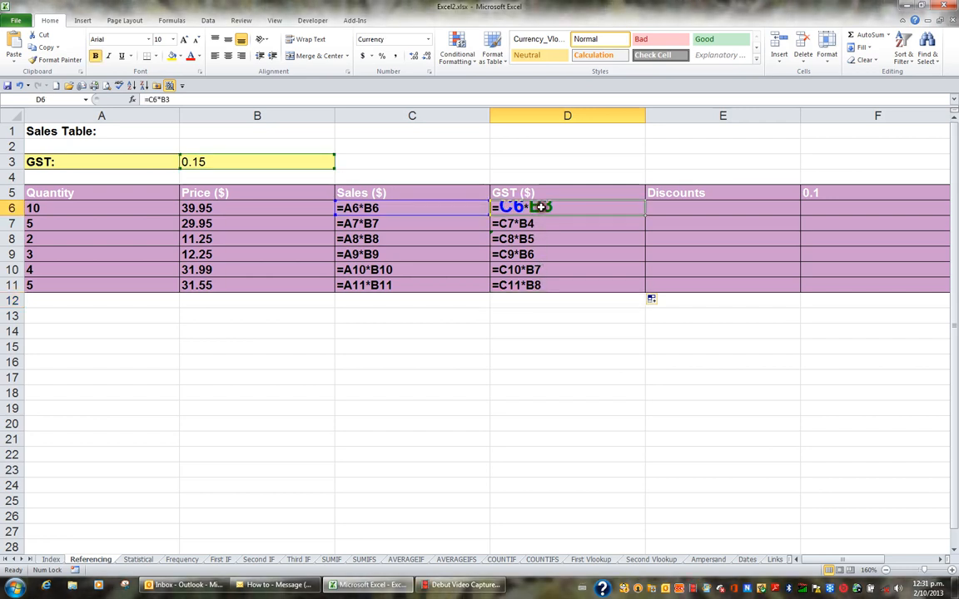
click(171, 99)
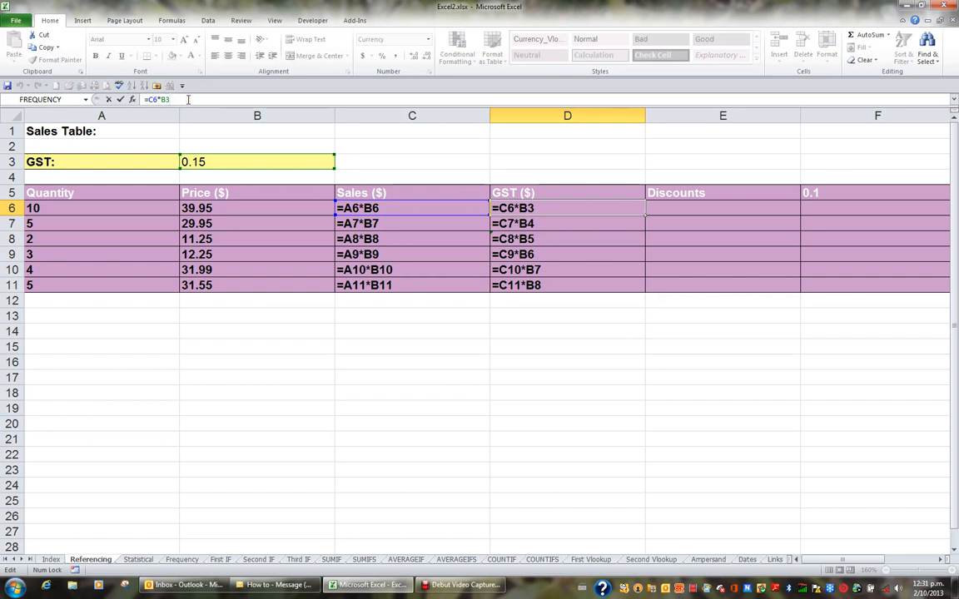
key(F4)
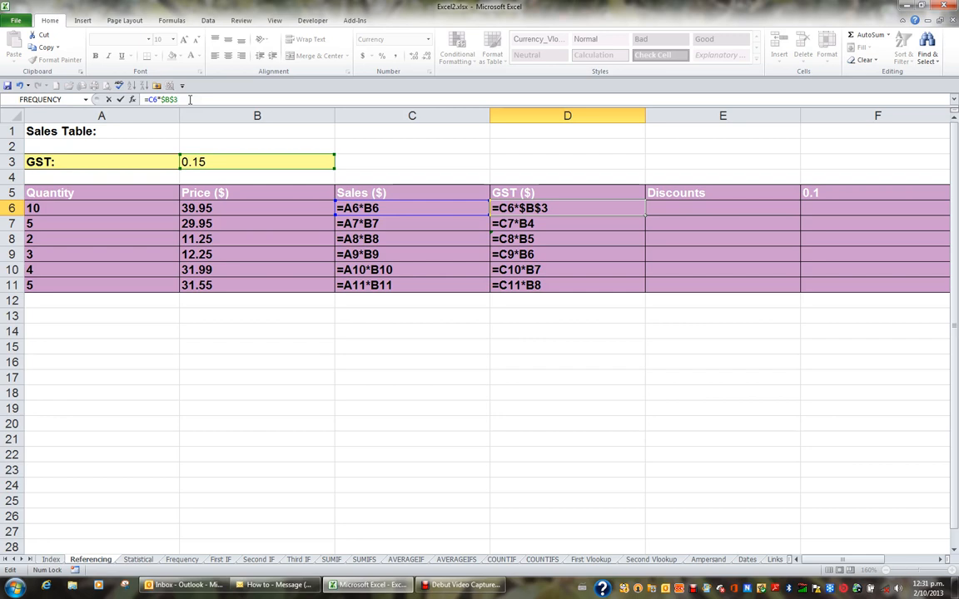
key(Return)
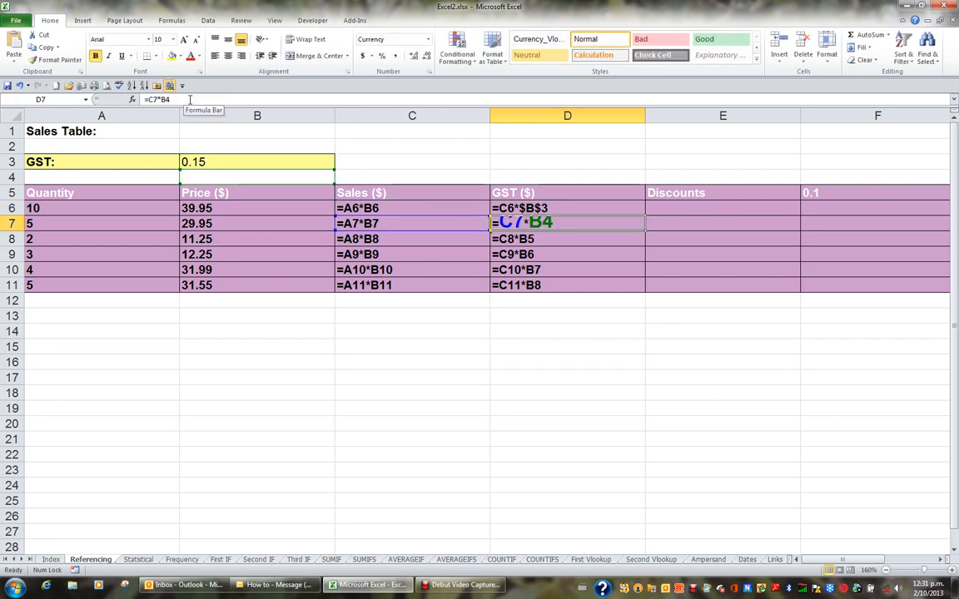
- Fill the D6 formula down to D11 and switch the sheet back to showing values
key(Up)
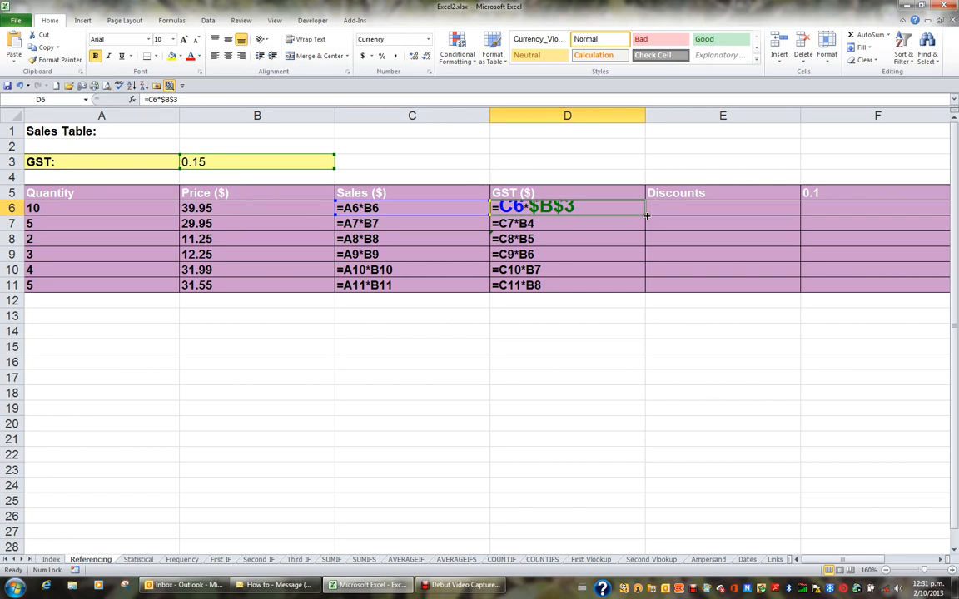
double_click(647, 215)
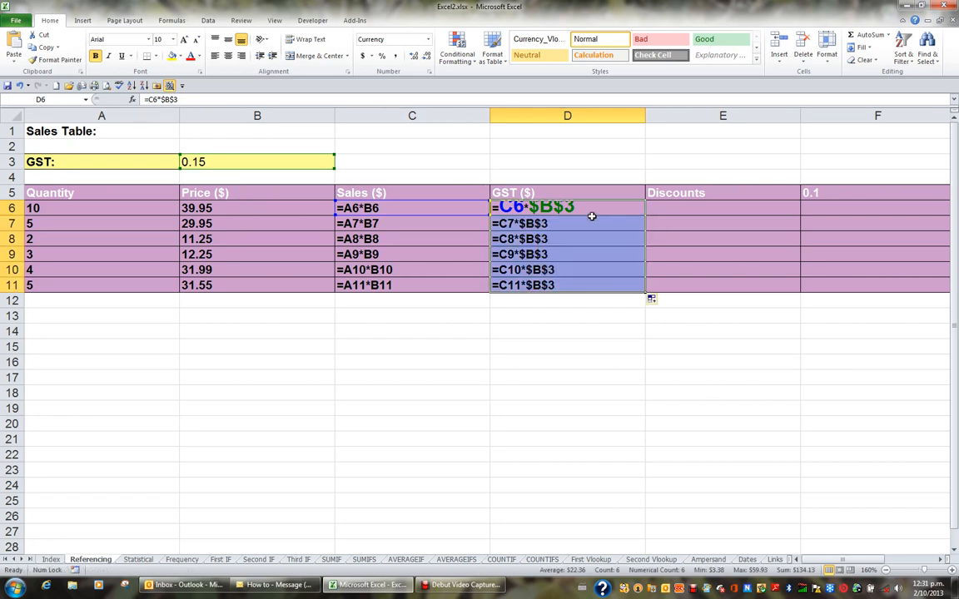
click(561, 332)
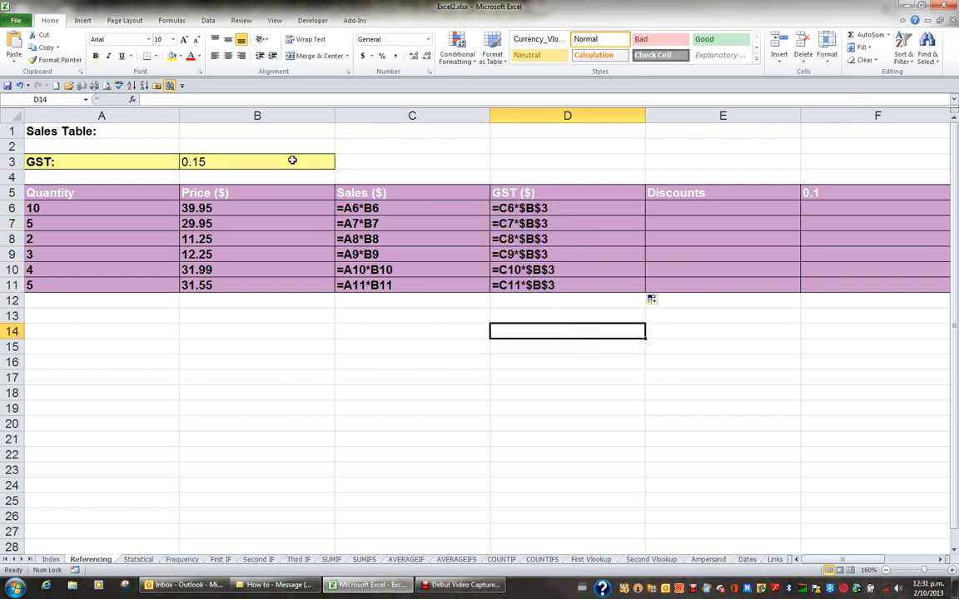
click(170, 87)
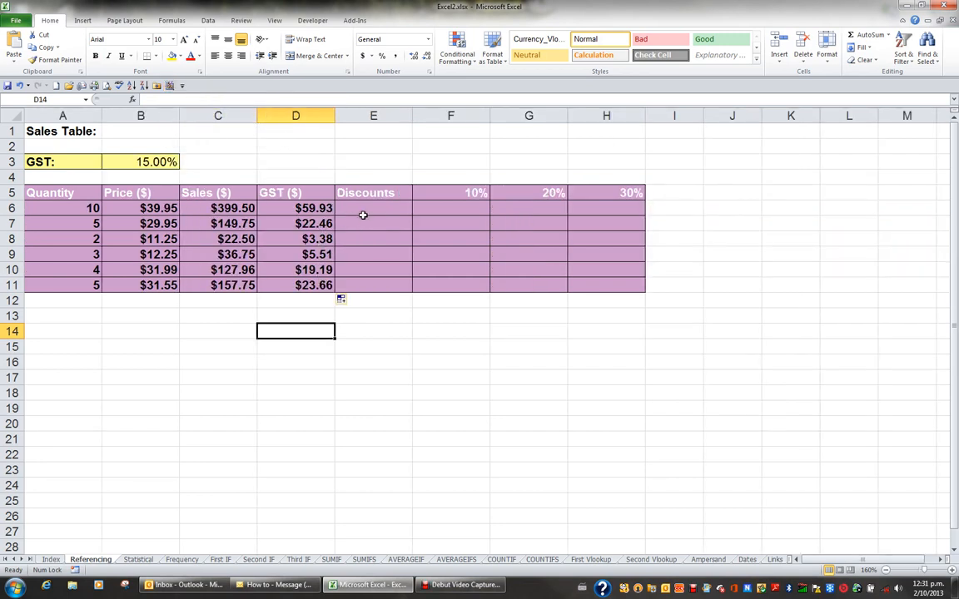
- Calculate the 10% discounts by entering =C6*$F$5 in F6 and filling the formula down to F11
click(442, 211)
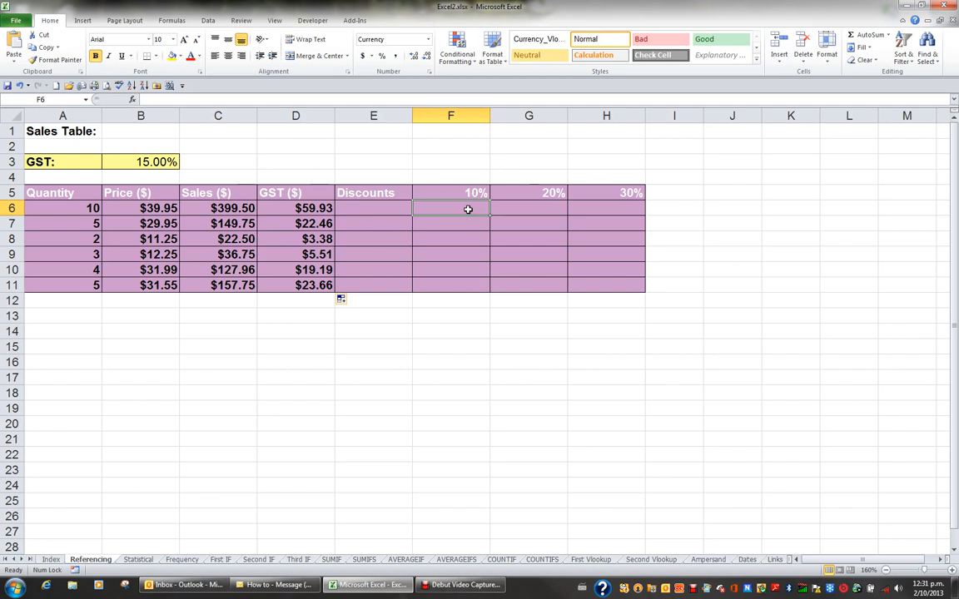
text(=)
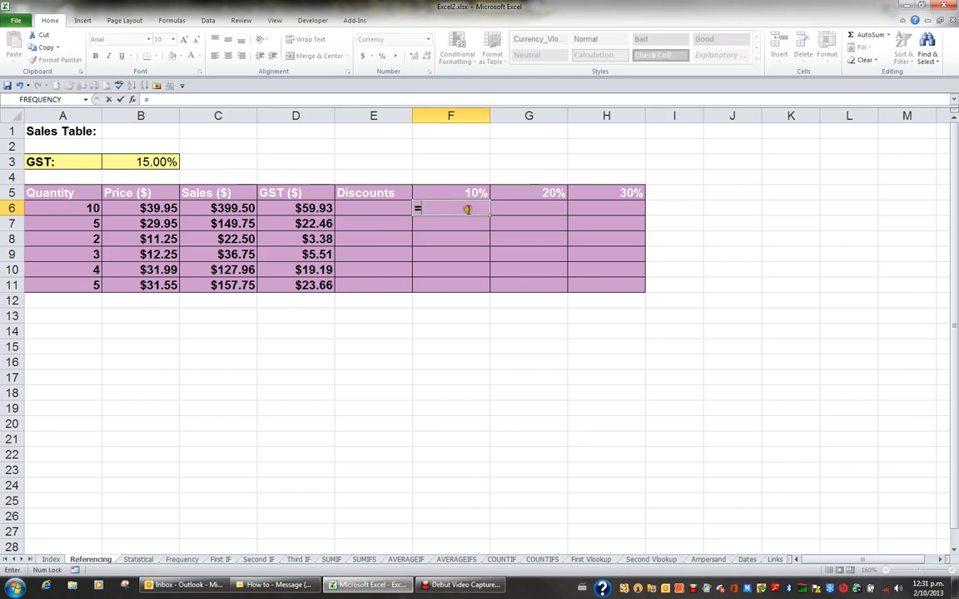
click(233, 208)
text(*)
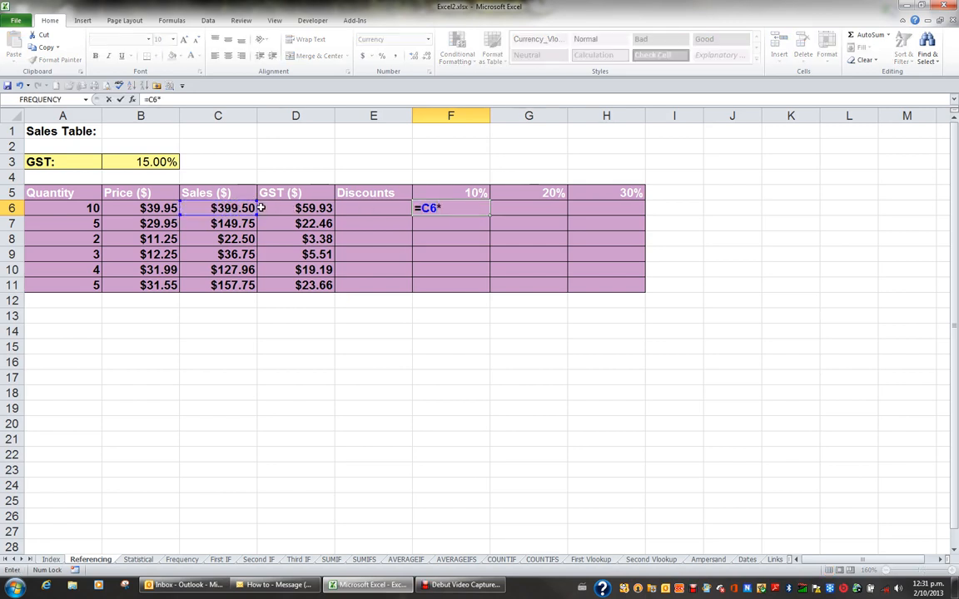
click(467, 192)
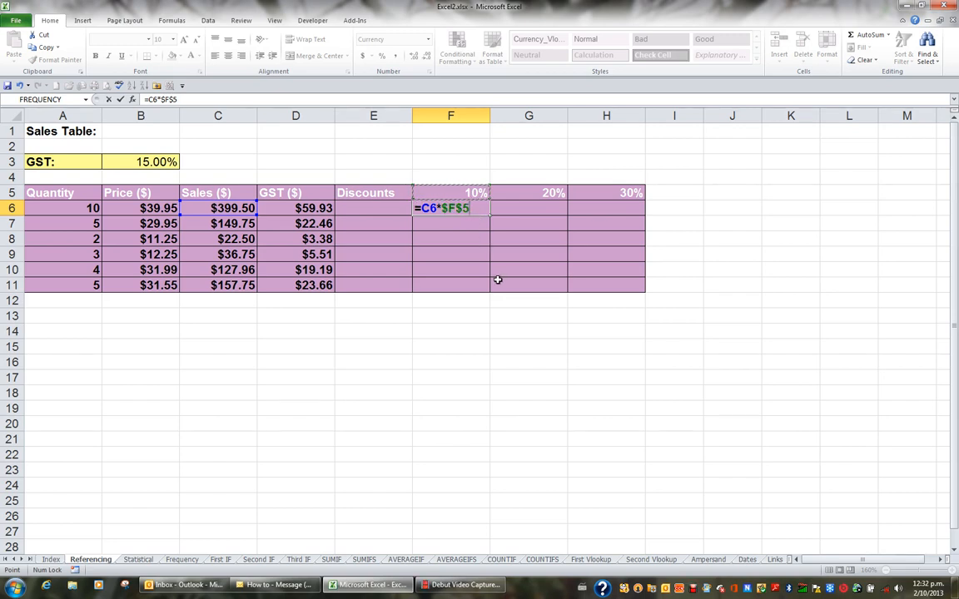
key(Return)
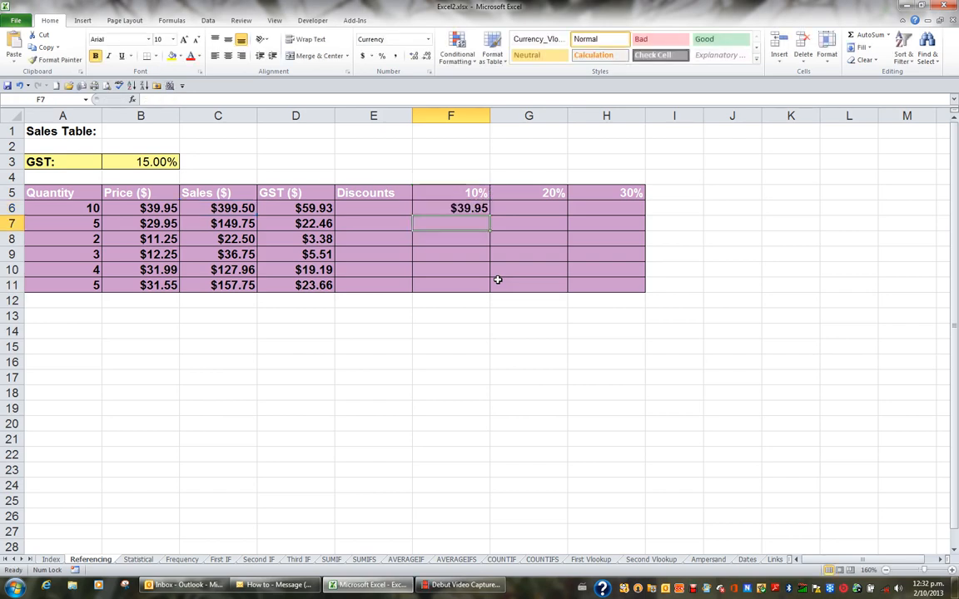
click(485, 212)
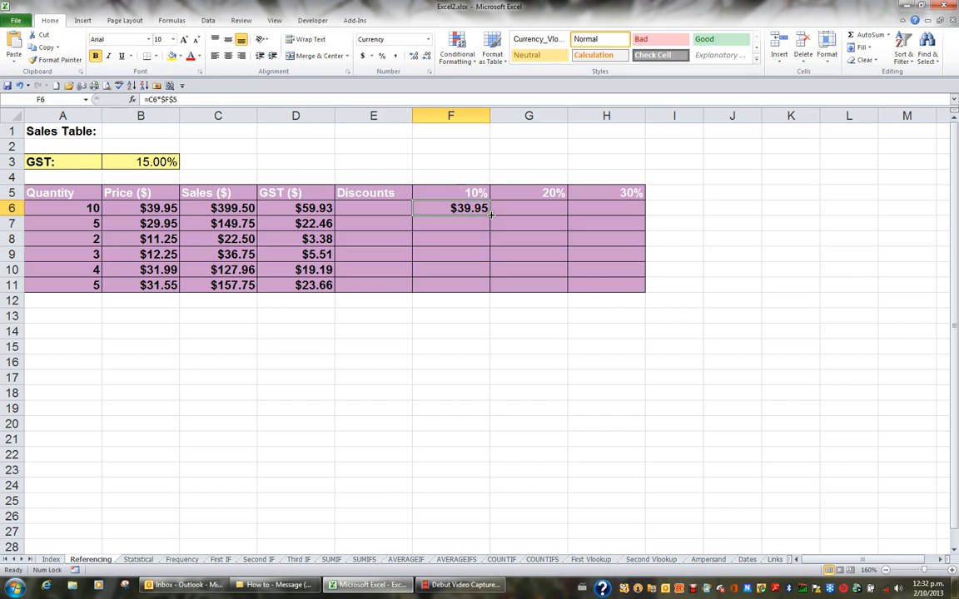
double_click(491, 214)
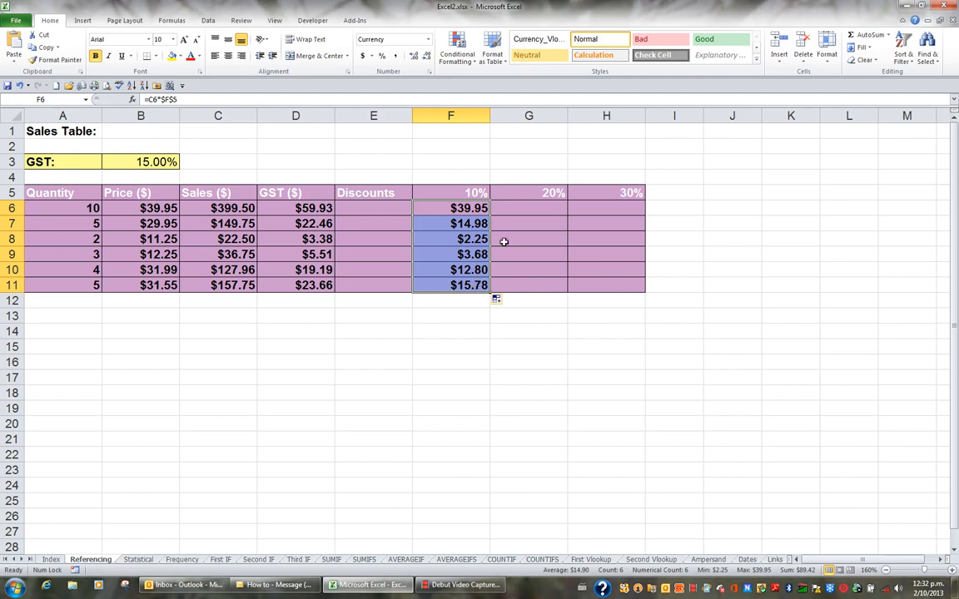
- Calculate the 20% discounts by entering =C6*$G$5 in G6 and filling the formula down to G11
click(534, 209)
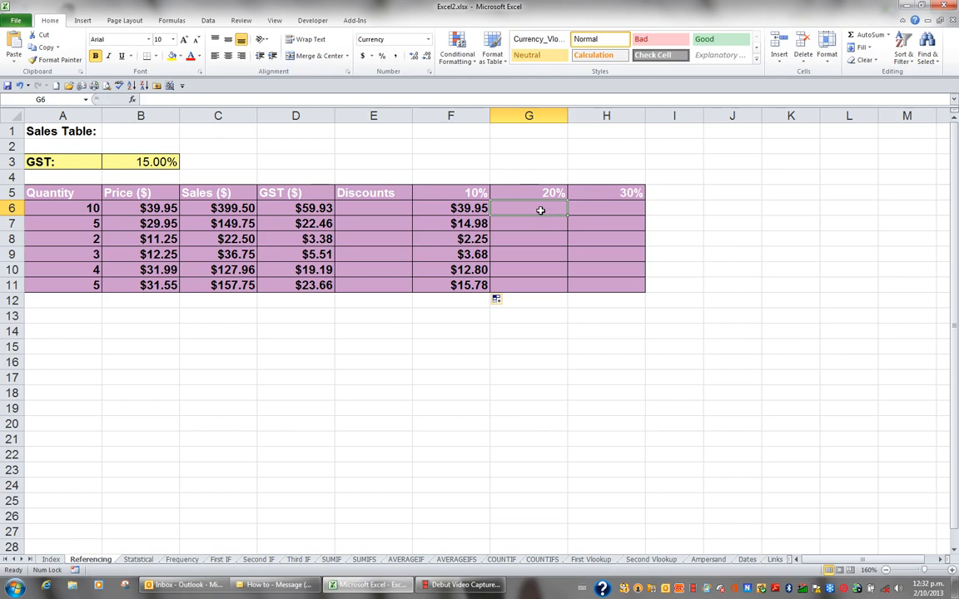
text(=)
click(244, 209)
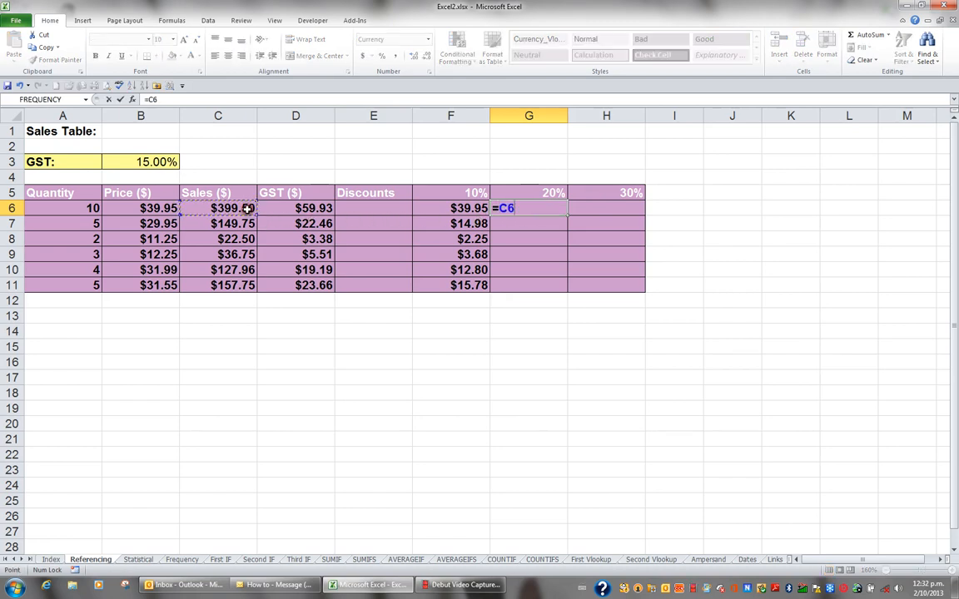
text(*)
click(536, 196)
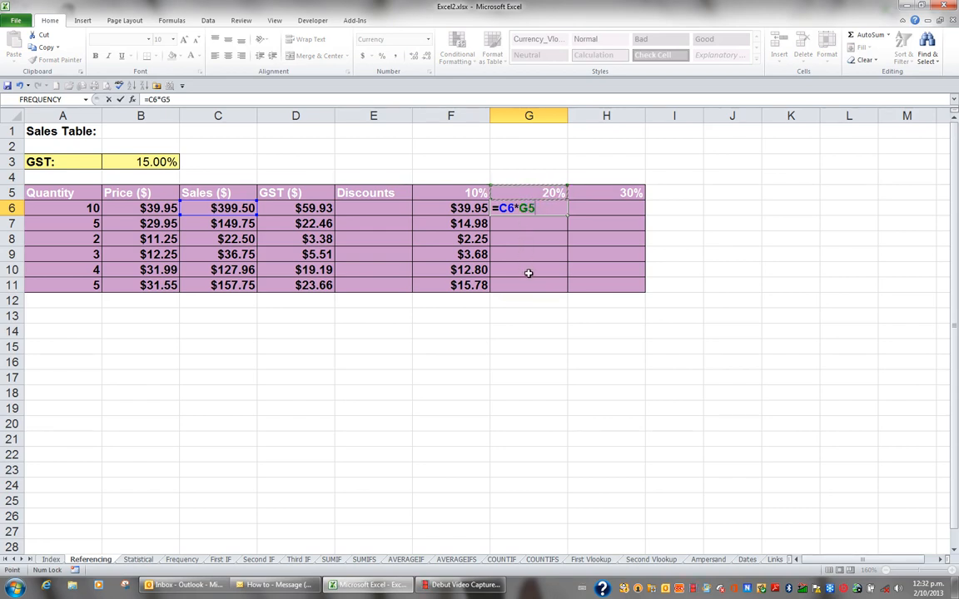
key(F4)
key(Return)
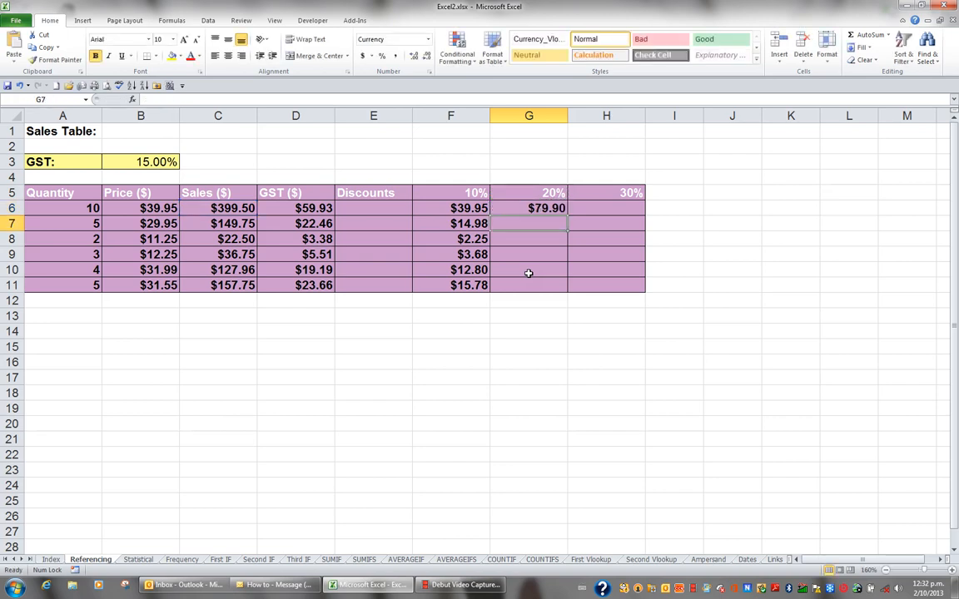
click(552, 208)
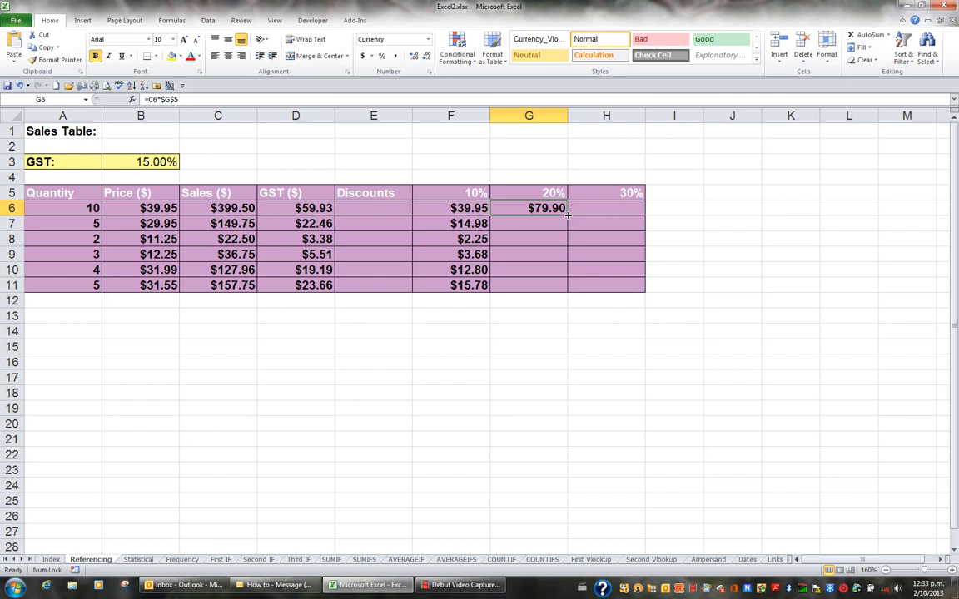
drag(568, 215, 568, 290)
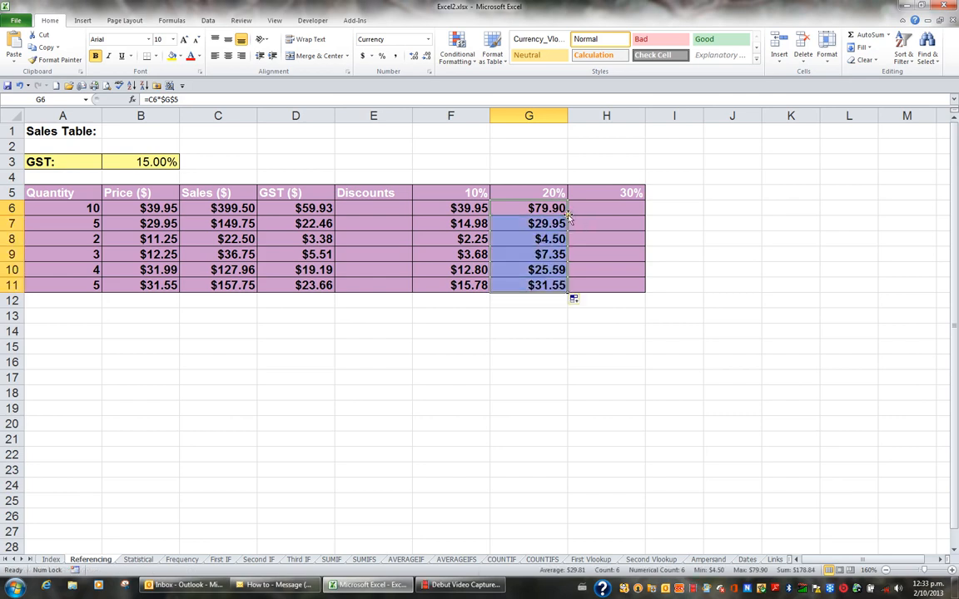
- Calculate the 30% discounts by entering =C6*$H$5 in H6 and filling the formula down to H11
click(592, 211)
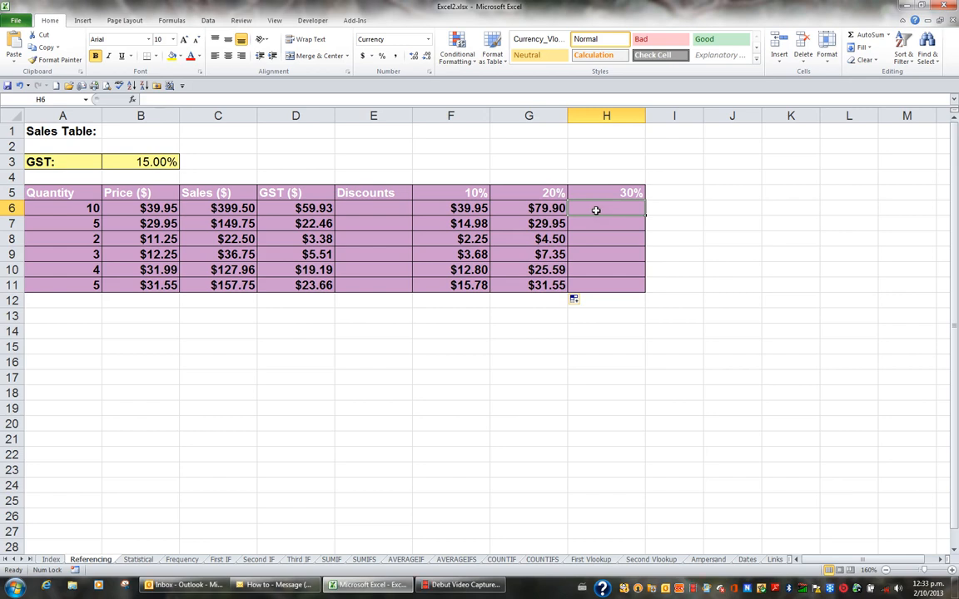
text(=)
click(250, 209)
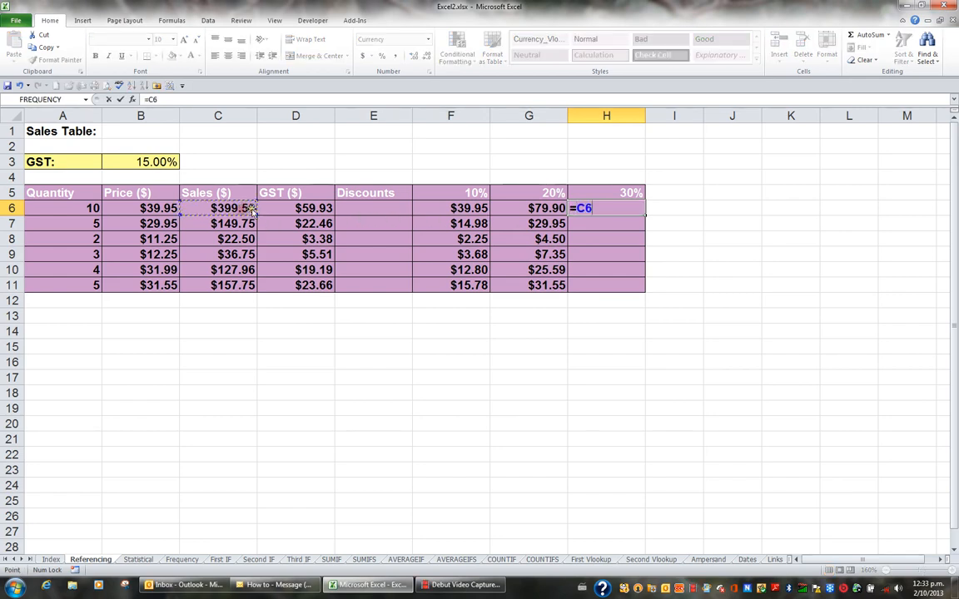
text(*)
click(581, 192)
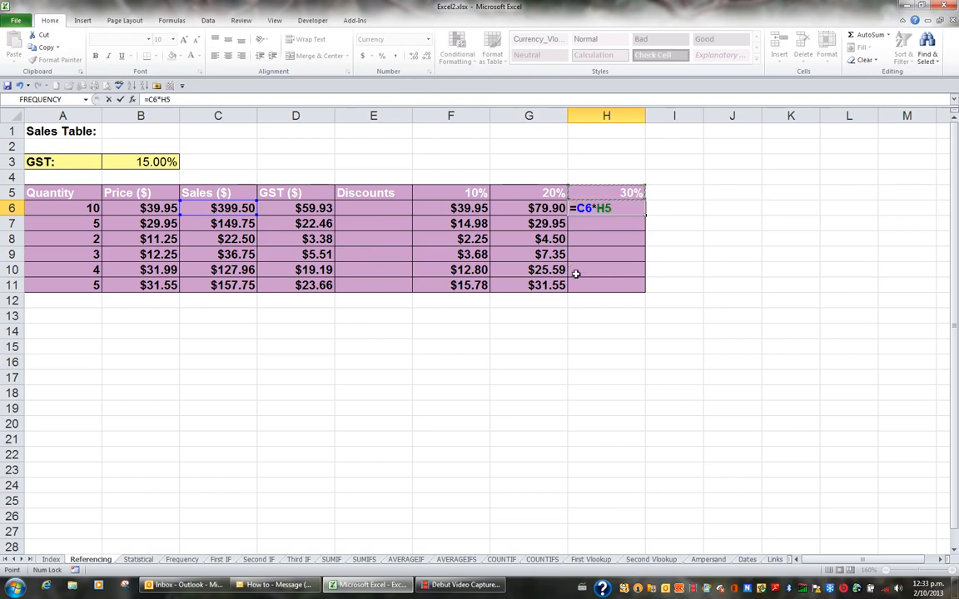
key(F4)
key(Return)
click(633, 208)
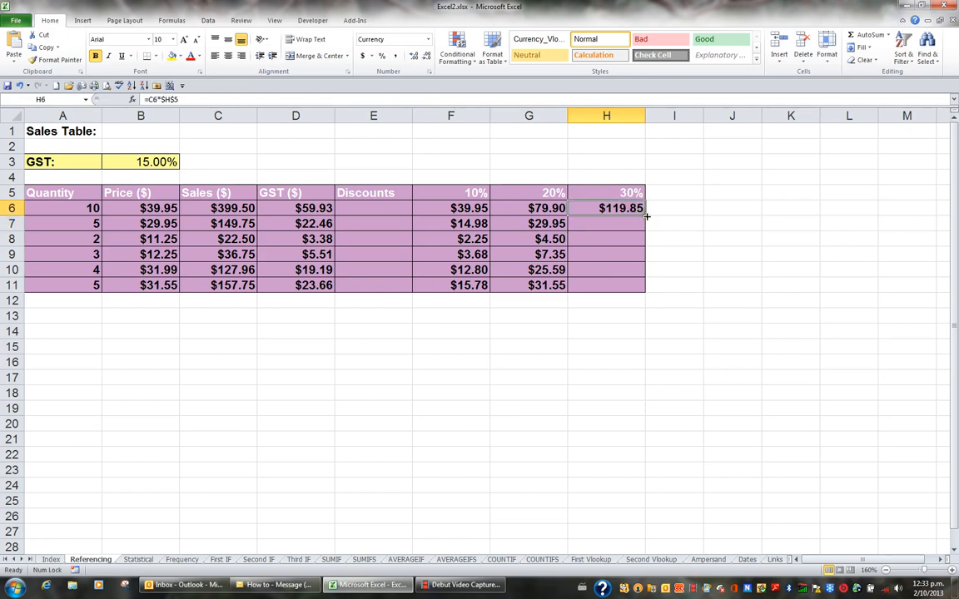
double_click(646, 216)
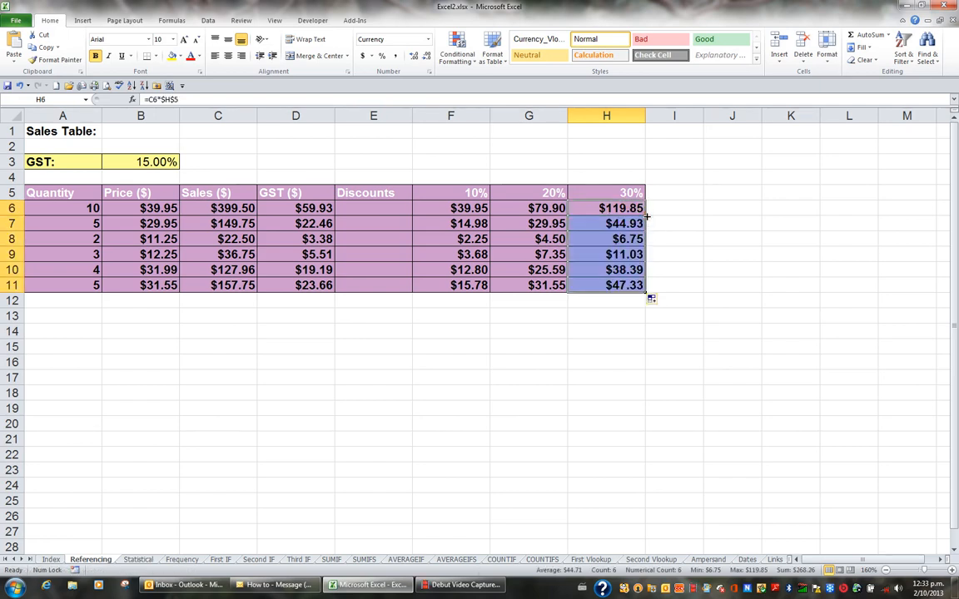
- Show the formulas, examine the references in the GST and all three discount columns, and switch back to values
click(627, 209)
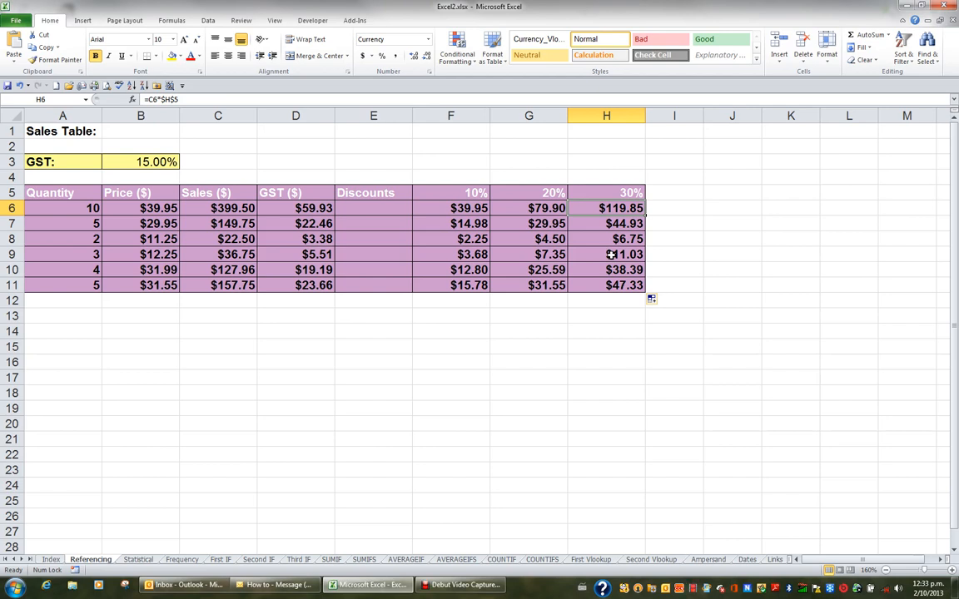
click(169, 85)
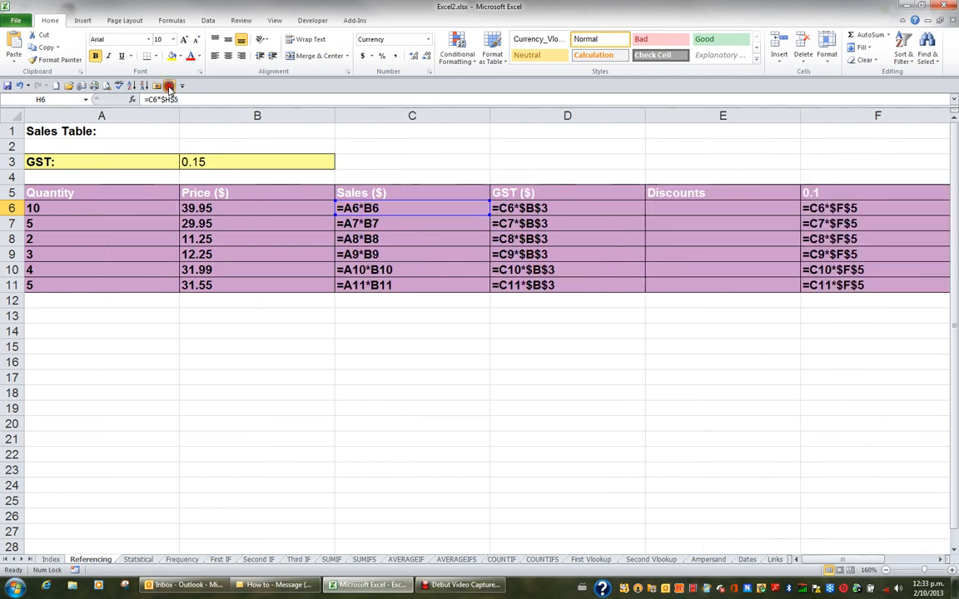
click(944, 570)
click(886, 571)
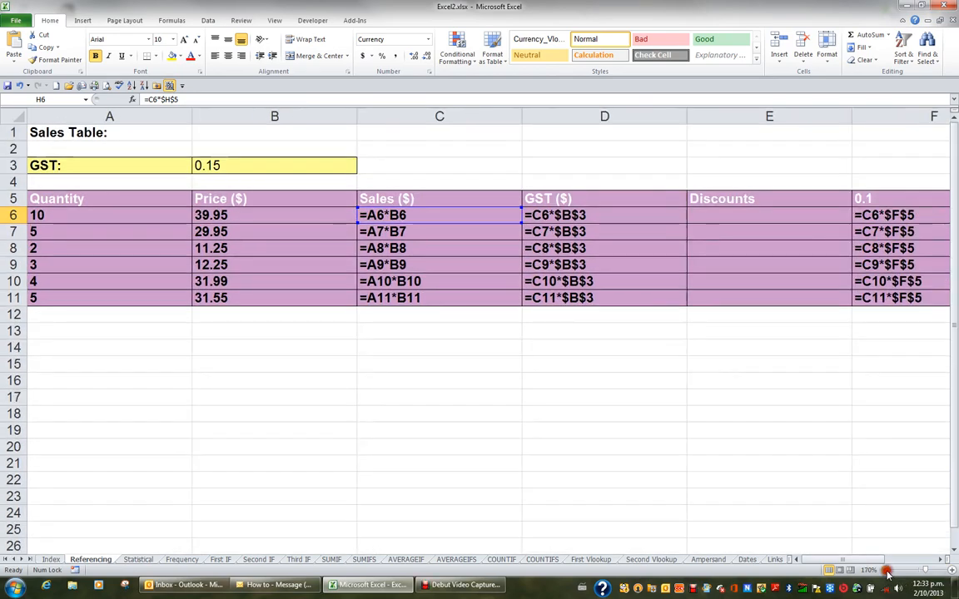
click(887, 572)
click(887, 572)
click(887, 572)
click(887, 572)
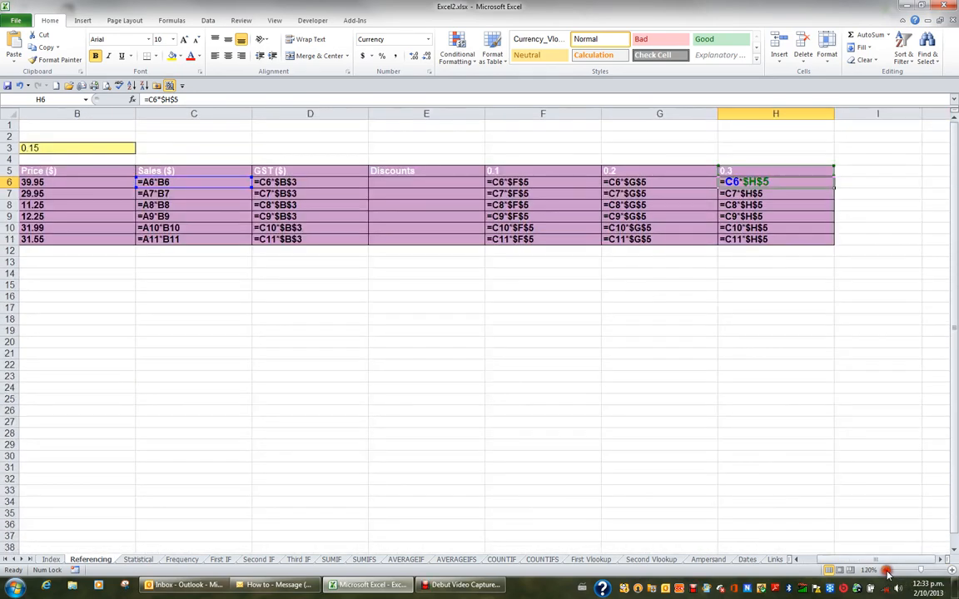
click(431, 273)
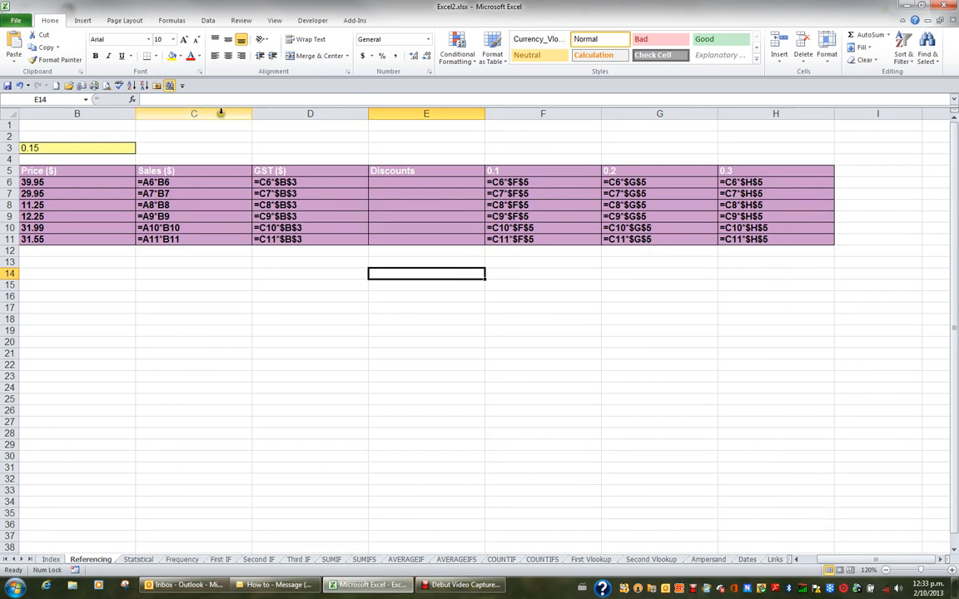
click(169, 86)
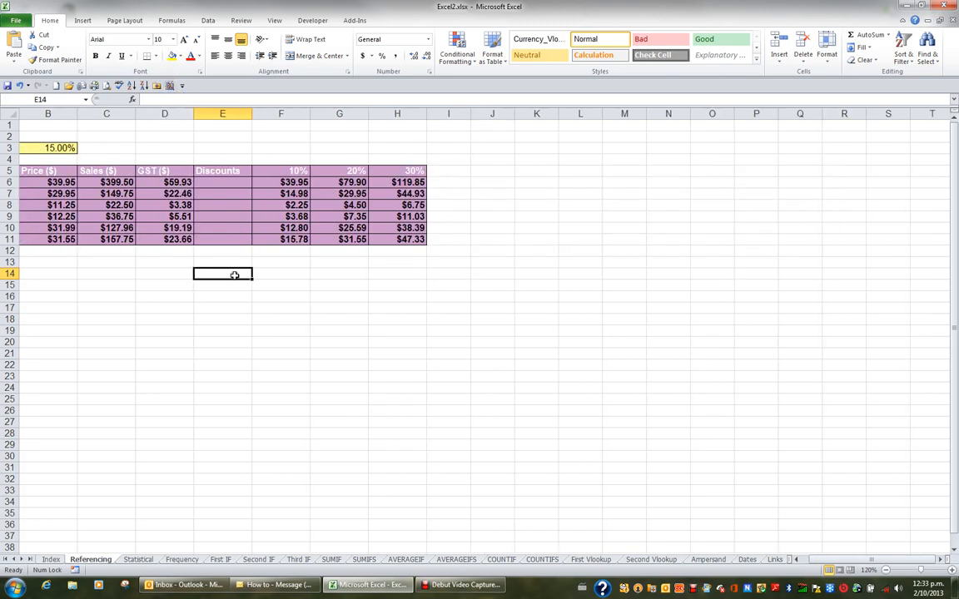
- Test the GST column by changing the rate in B3 to 17%, and set it back to 15%
click(952, 571)
click(953, 572)
click(952, 571)
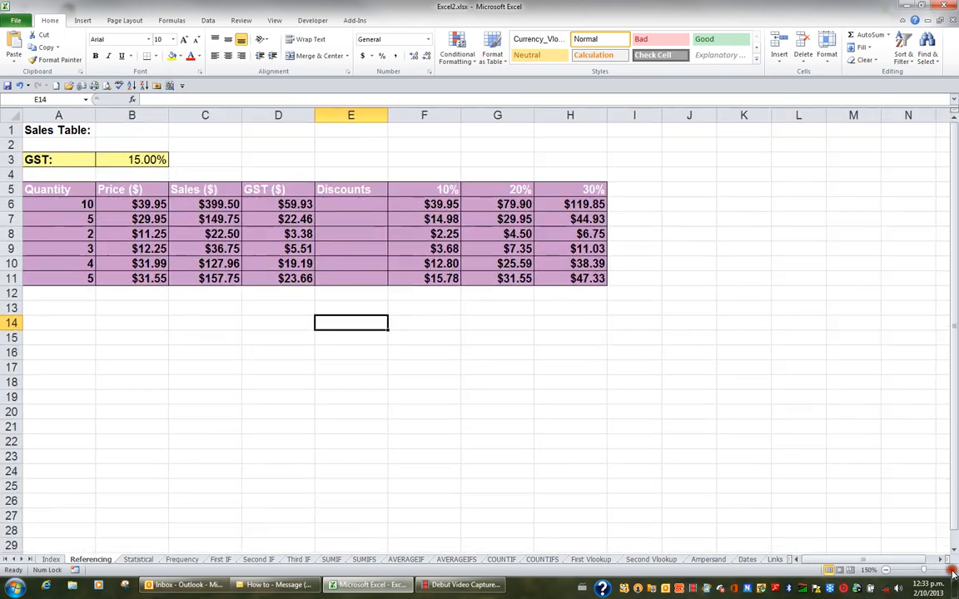
click(137, 158)
text(17%)
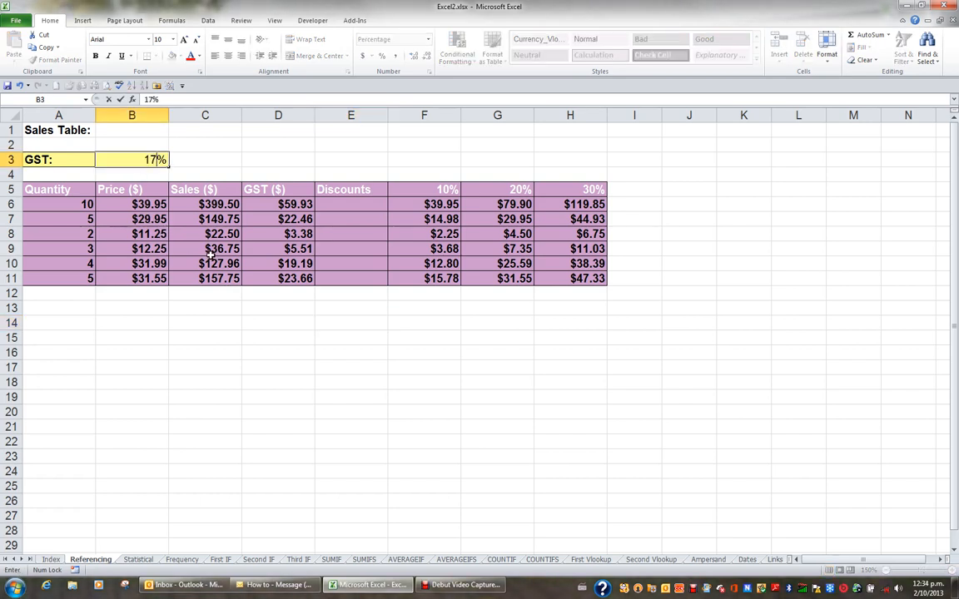
key(Return)
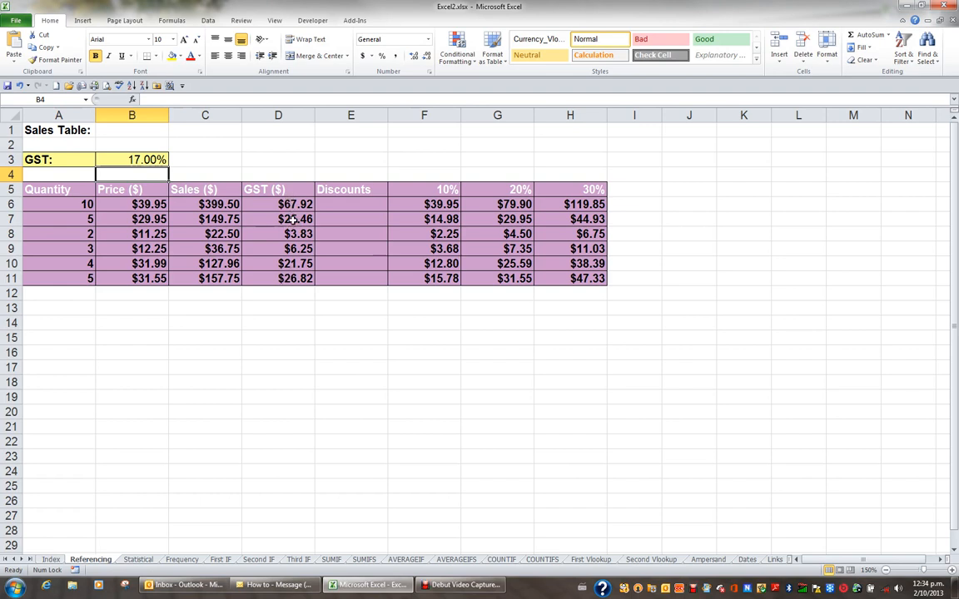
click(142, 157)
text(15%)
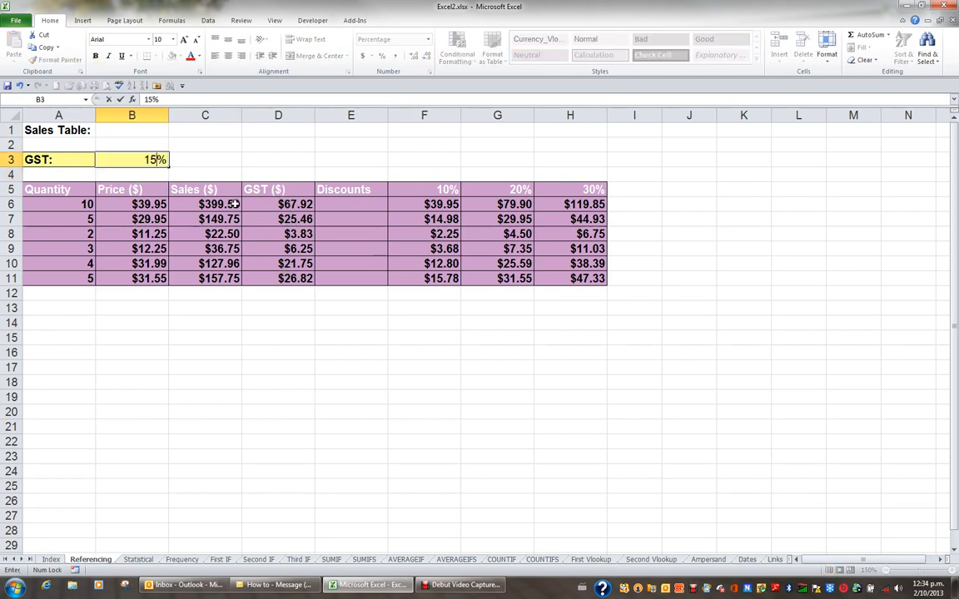
key(Return)
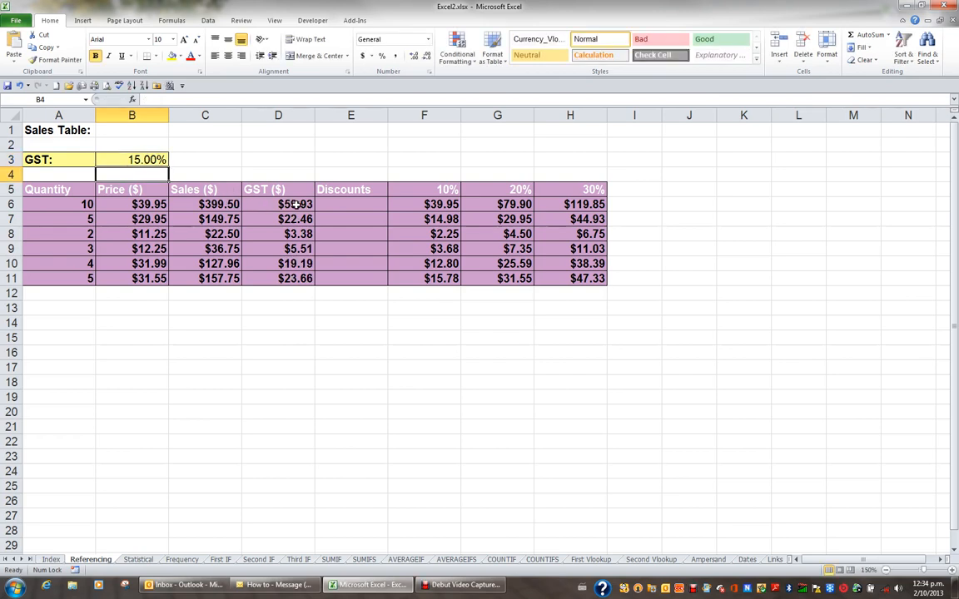
- Set the discount rates in F5, G5 and H5 to 5%, 10% and 15%
click(443, 189)
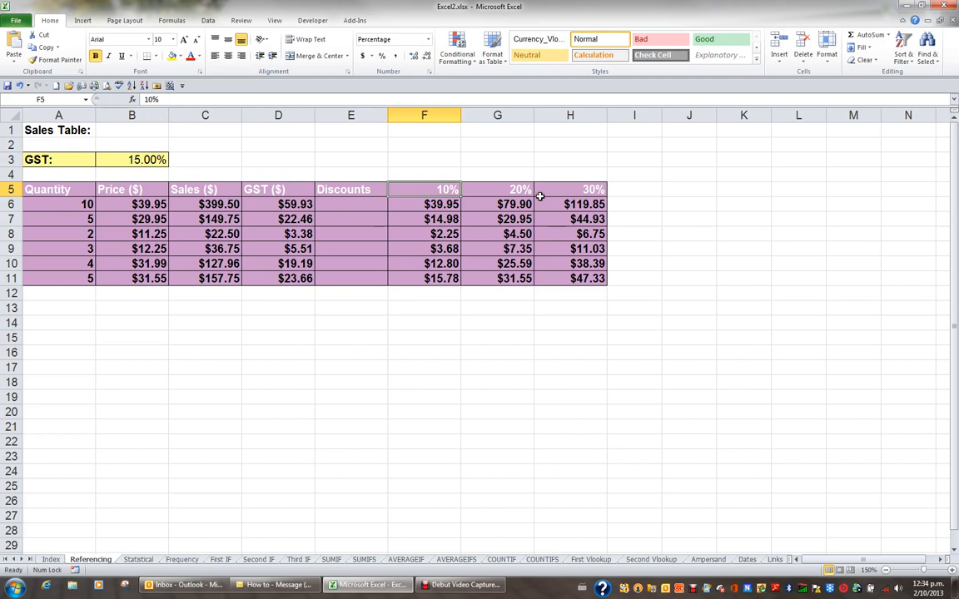
text(5%)
key(Tab)
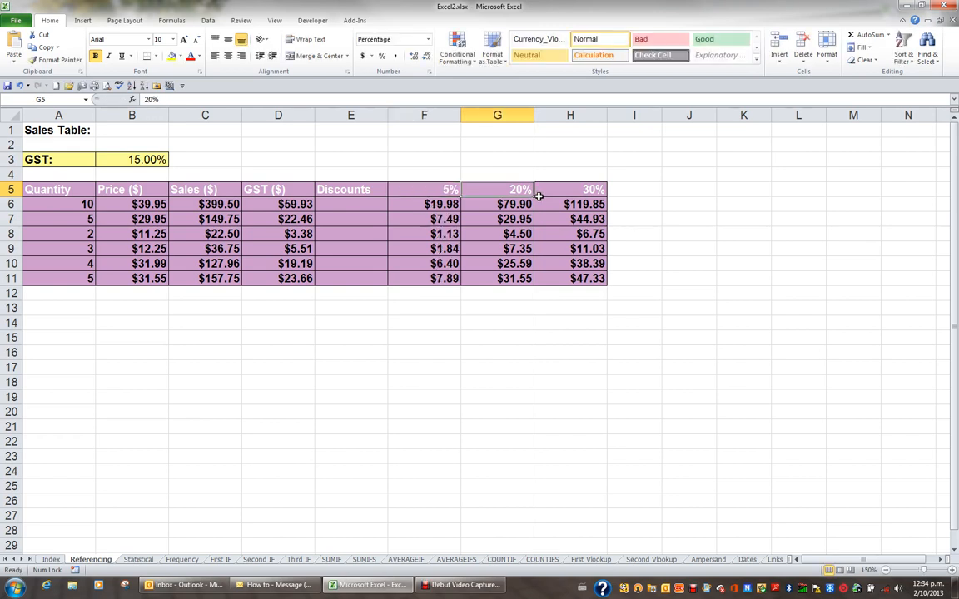
text(10%)
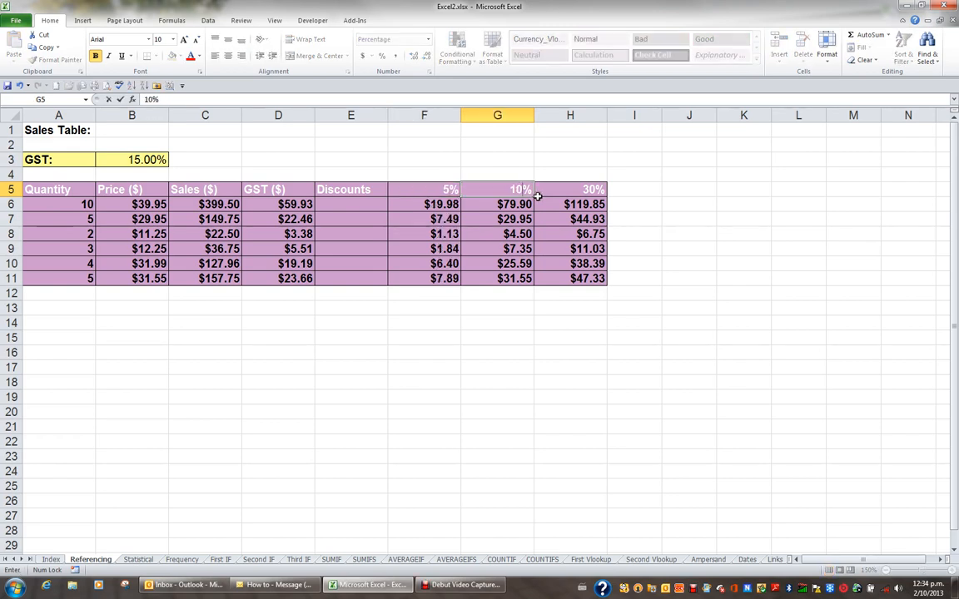
key(Tab)
text(15)
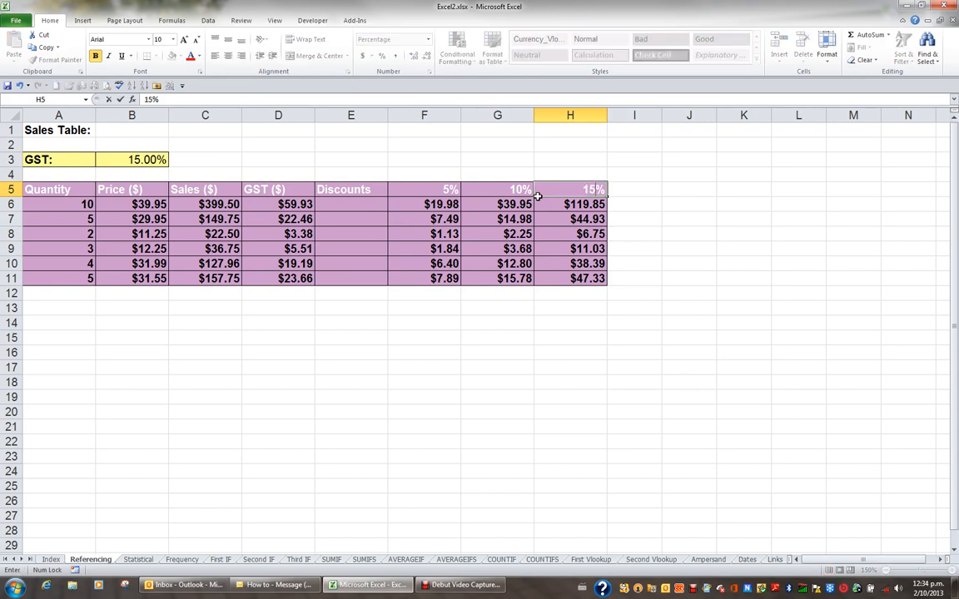
key(Tab)
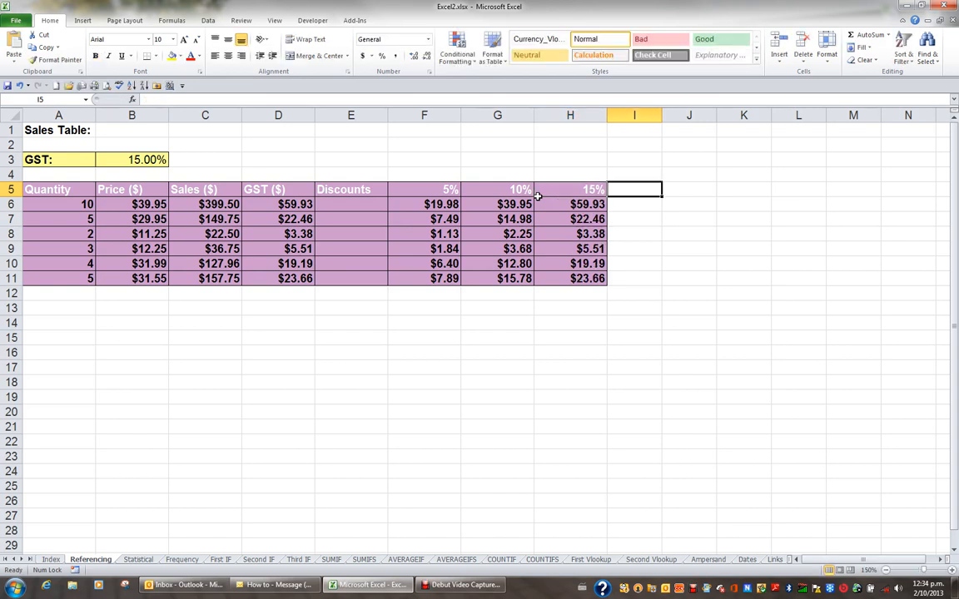